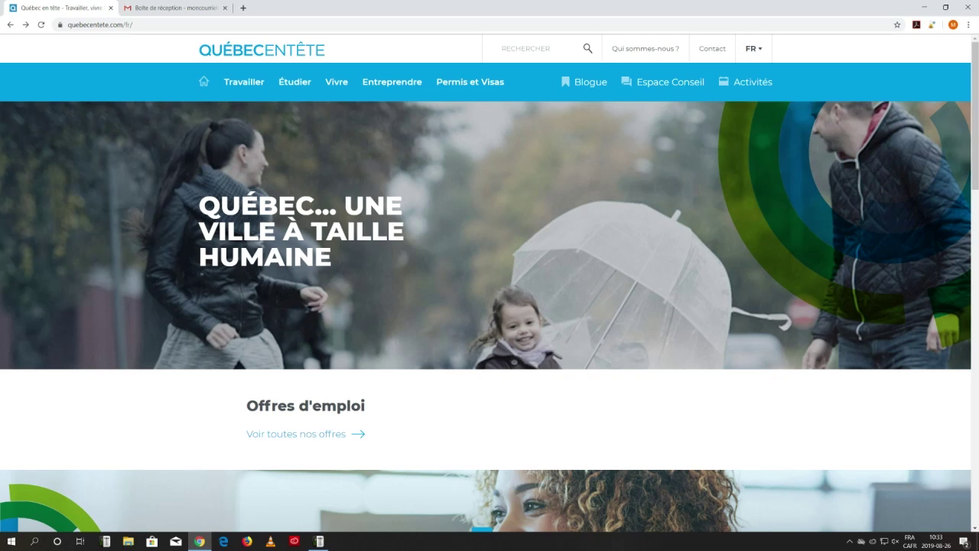
Go from Travailler to Offres d'emploi and reach the account creation form.
click(244, 82)
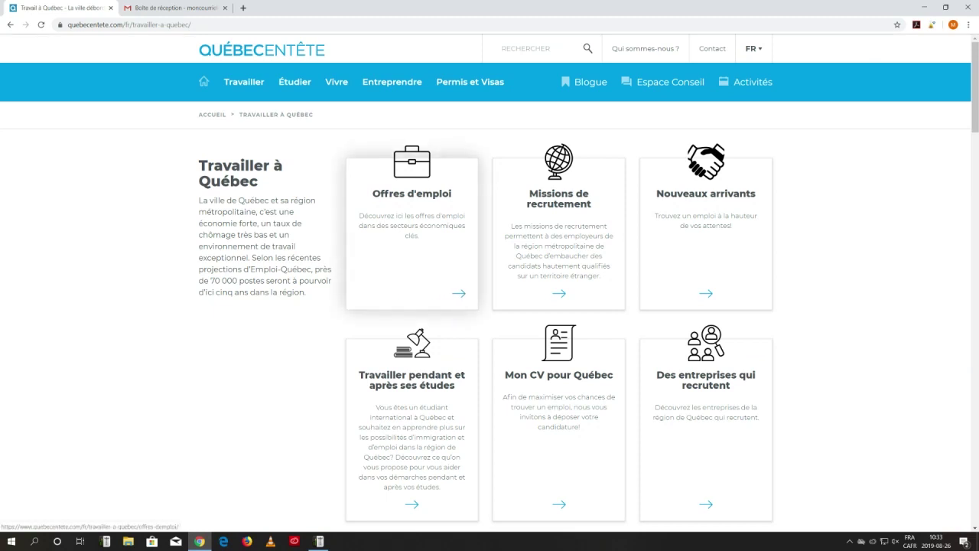
click(411, 230)
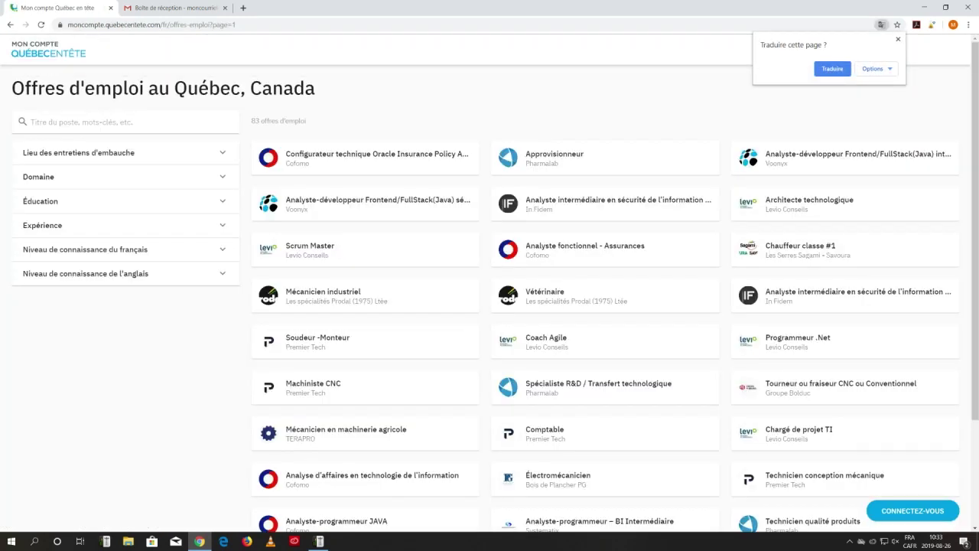
click(912, 511)
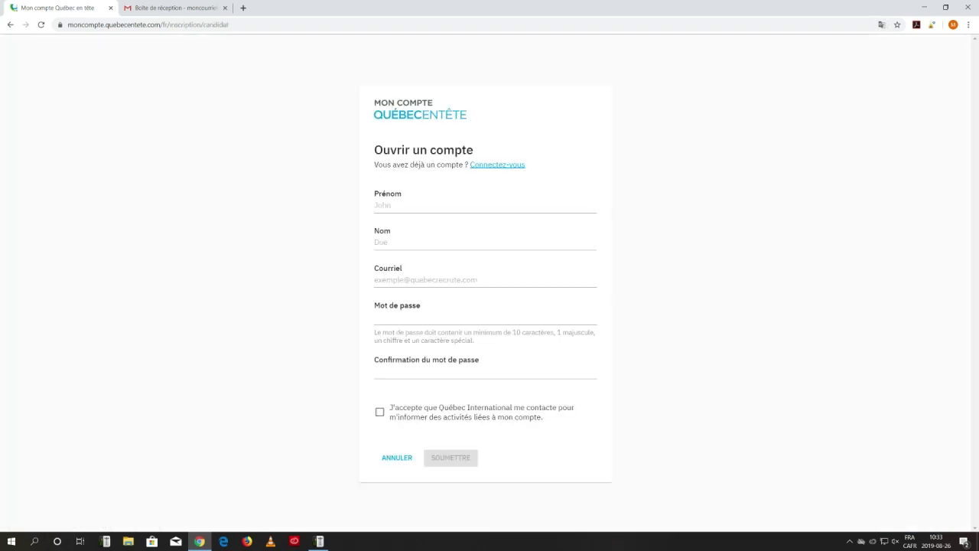
click(484, 205)
Enter the candidate's name, e-mail and password, accept contact consent, submit, then switch to Gmail.
key(Tab)
key(Tab)
key(Tab)
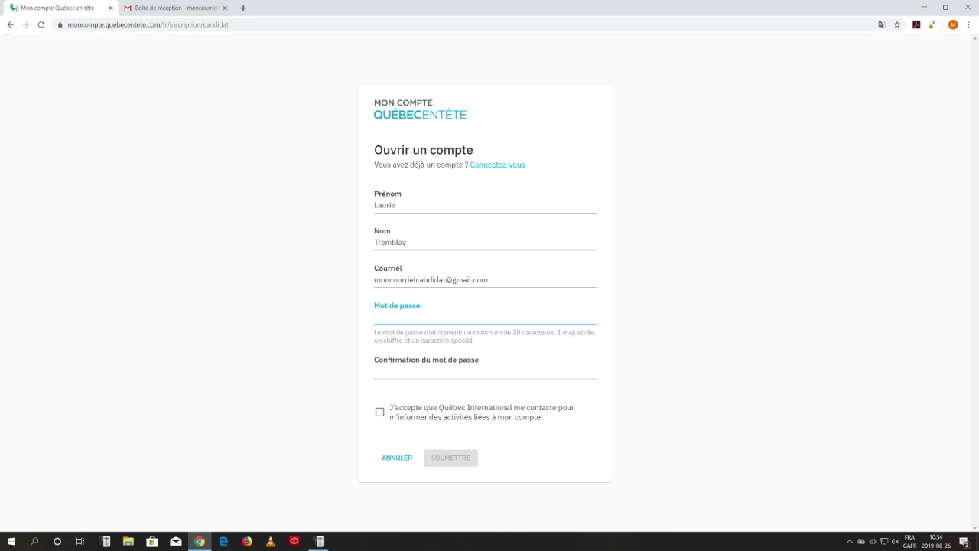
text(•••••••••)
key(Tab)
text(••••••••••)
key(Tab)
key(space)
key(Return)
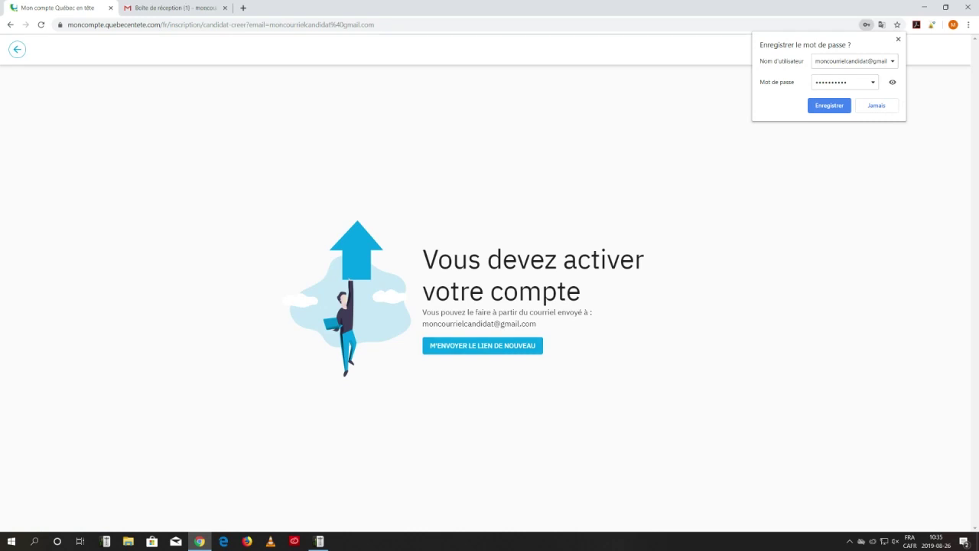
click(175, 8)
Open the 'Activation requise' e-mail and follow its account activation link.
click(291, 125)
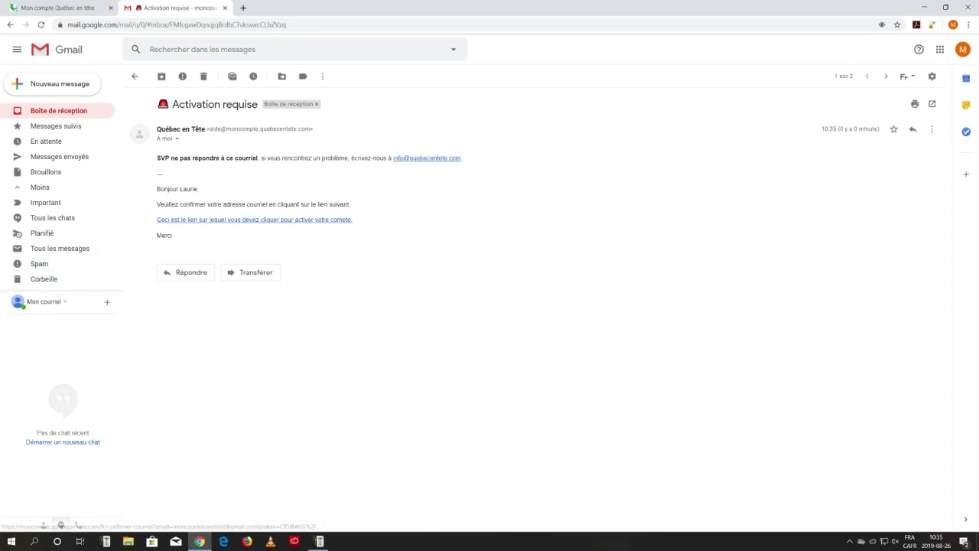
click(254, 219)
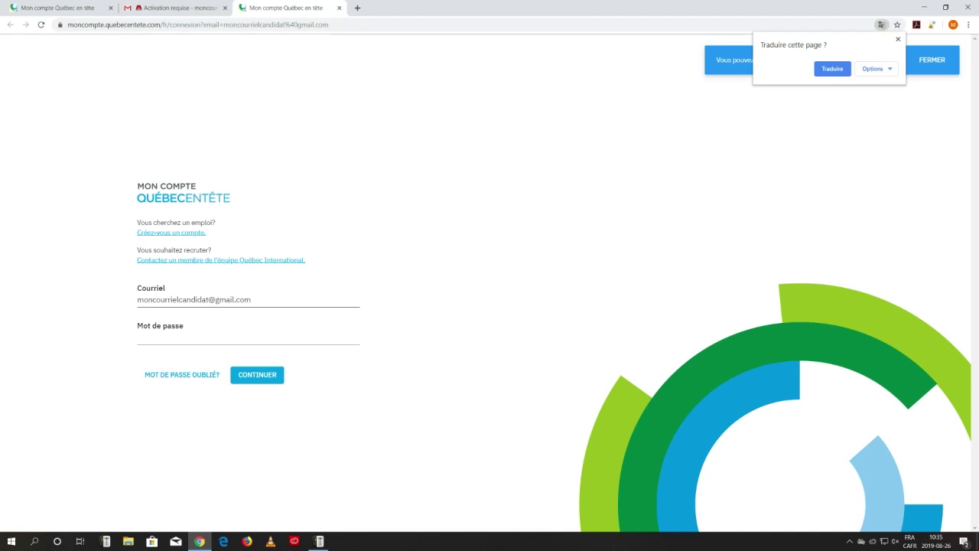
Enter the account password on the sign-in page and log in.
click(229, 337)
text(••••••••••)
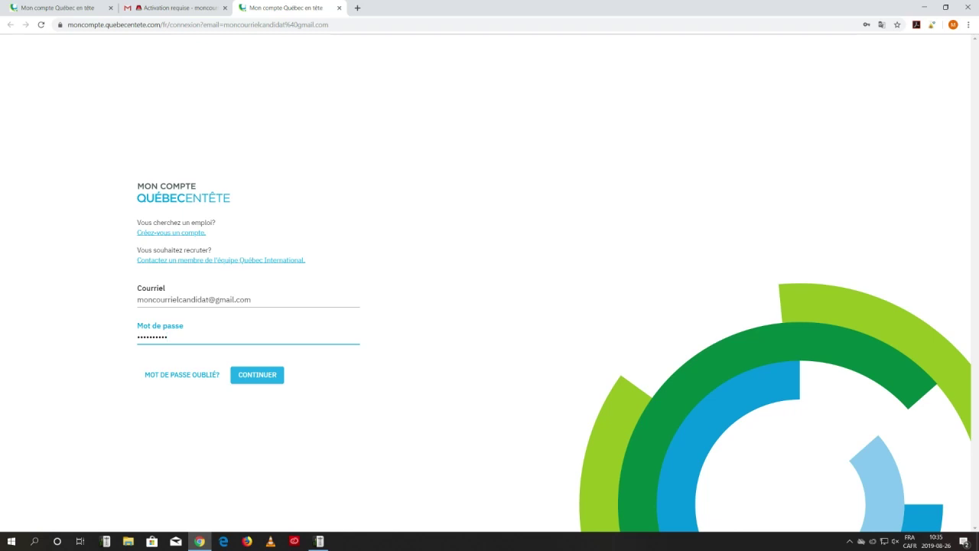
key(Return)
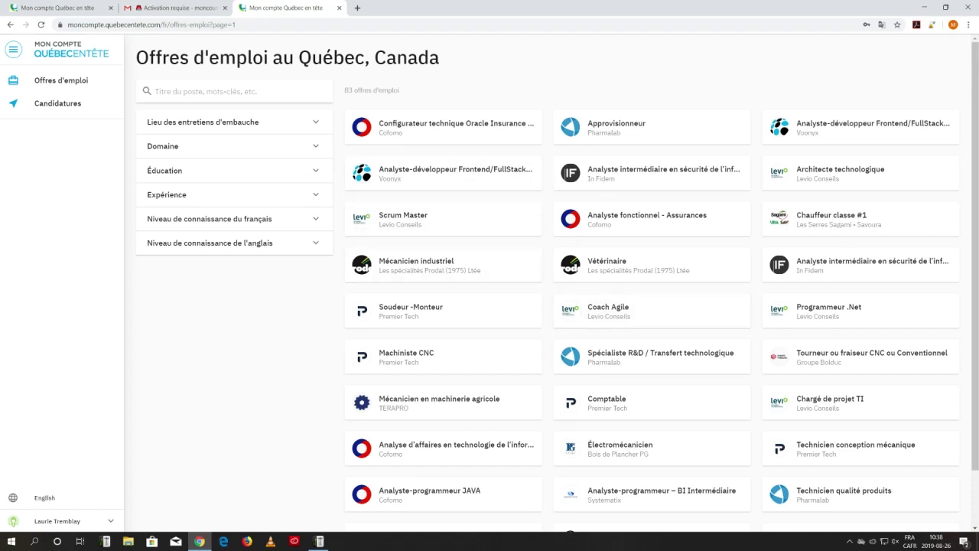
Filter offers to Lyon et Bruxelles interviews, Sciences et technologies de l'information, Université (3 ou 4 ans).
click(253, 121)
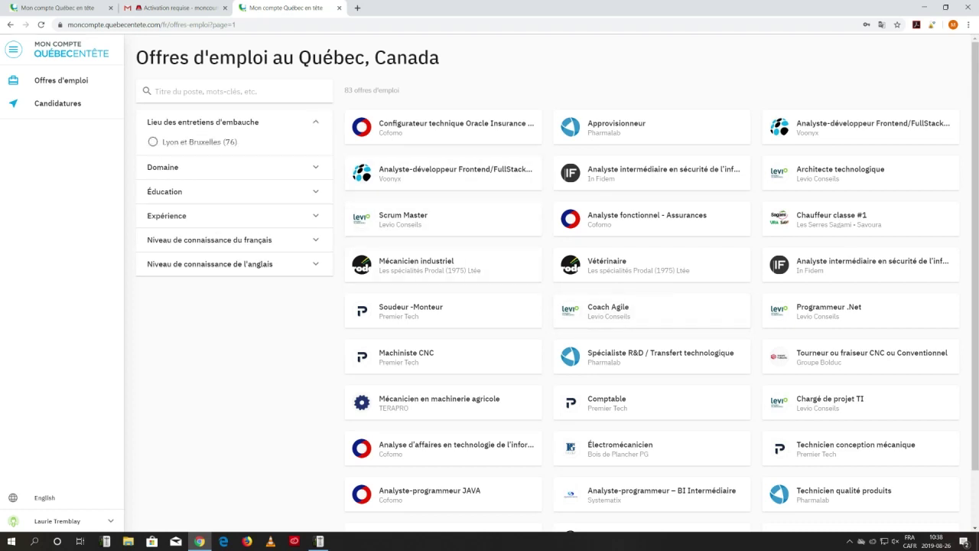
click(153, 142)
click(230, 167)
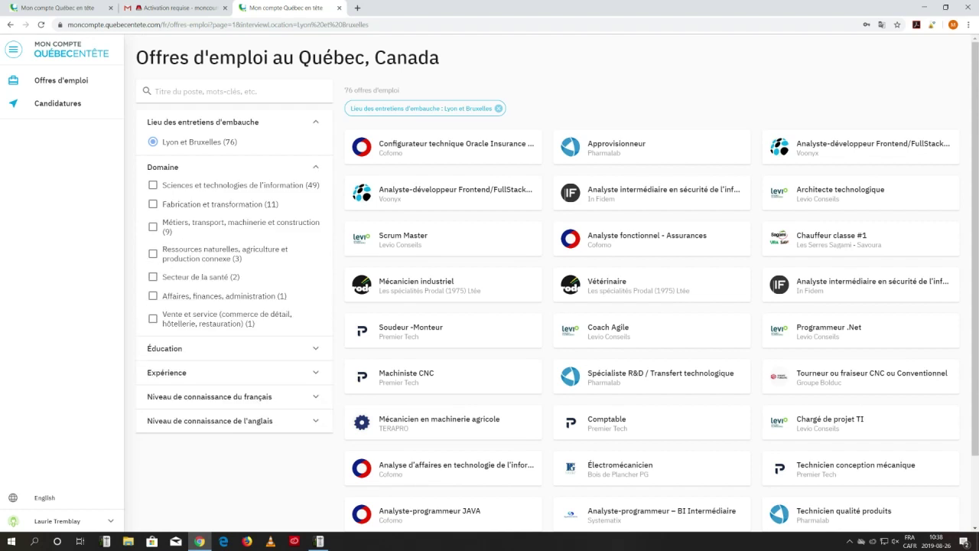
click(153, 185)
click(165, 348)
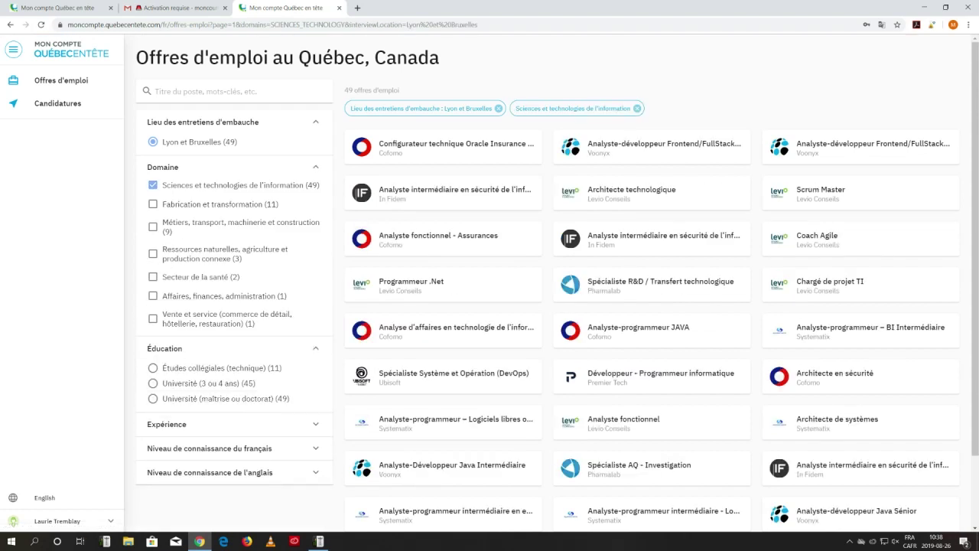
scroll(489, 306, down, 1)
click(153, 335)
Add Intermédiaire (2-9 ans) experience, French Intermédiaire, English Débutant filters; open Cofomo's Analyste-programmeur .NET offer.
click(229, 376)
scroll(490, 306, down, 1)
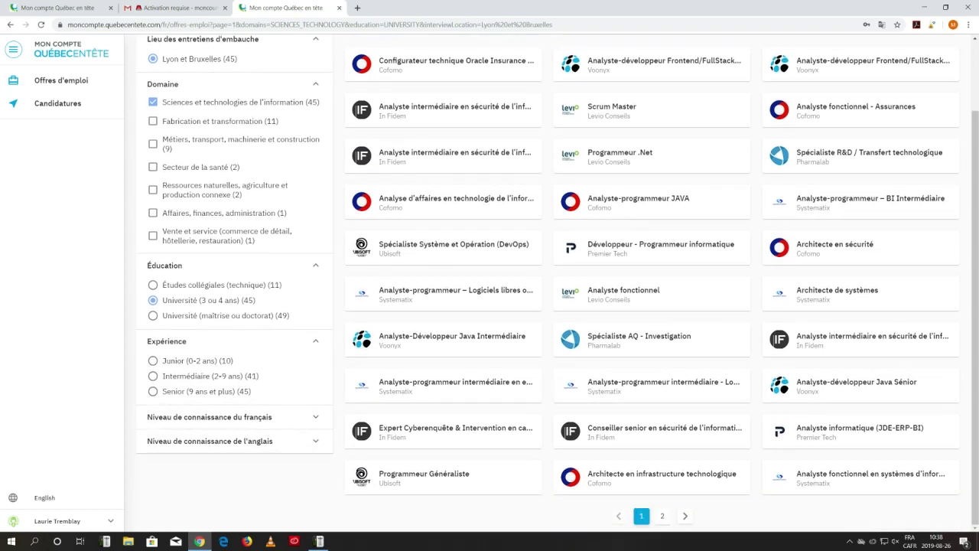
click(153, 376)
click(229, 417)
click(153, 452)
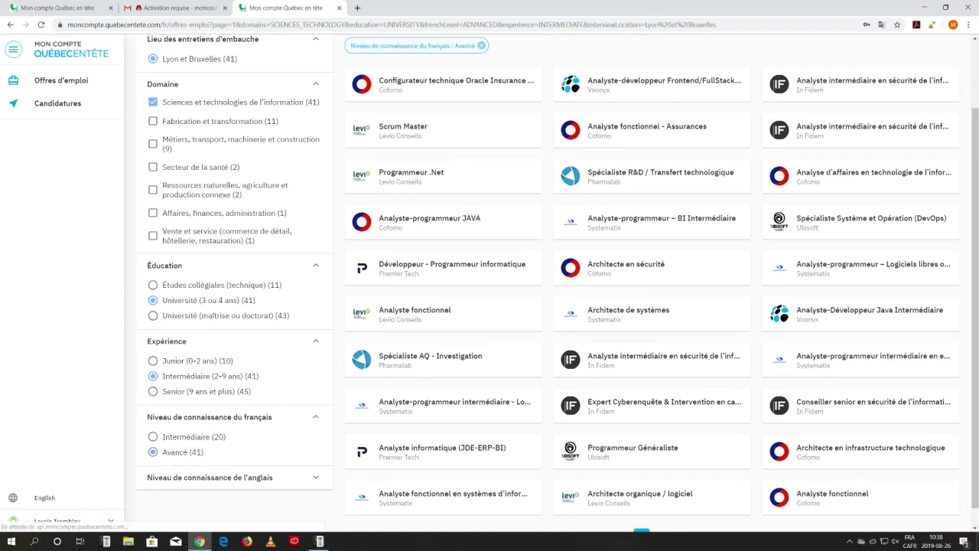
click(153, 436)
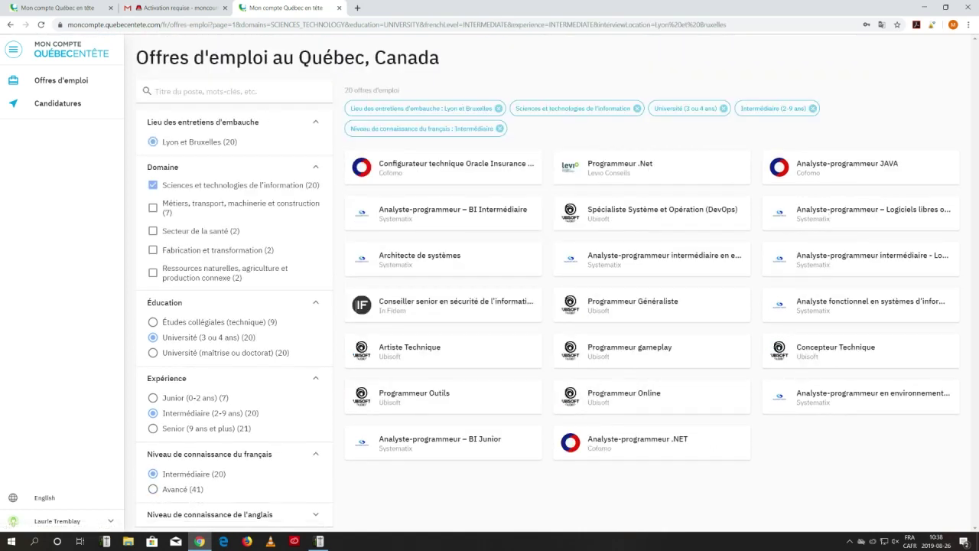
click(229, 514)
click(153, 482)
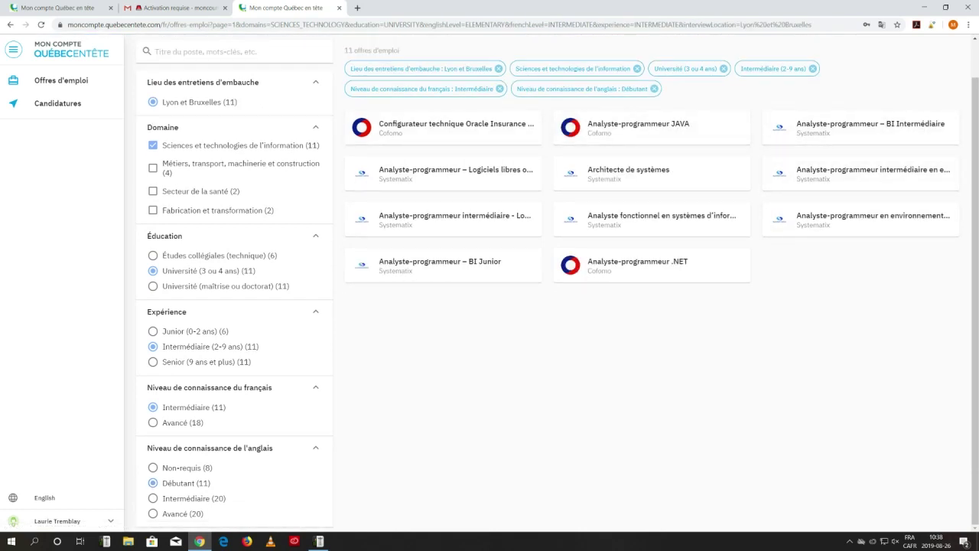
click(637, 264)
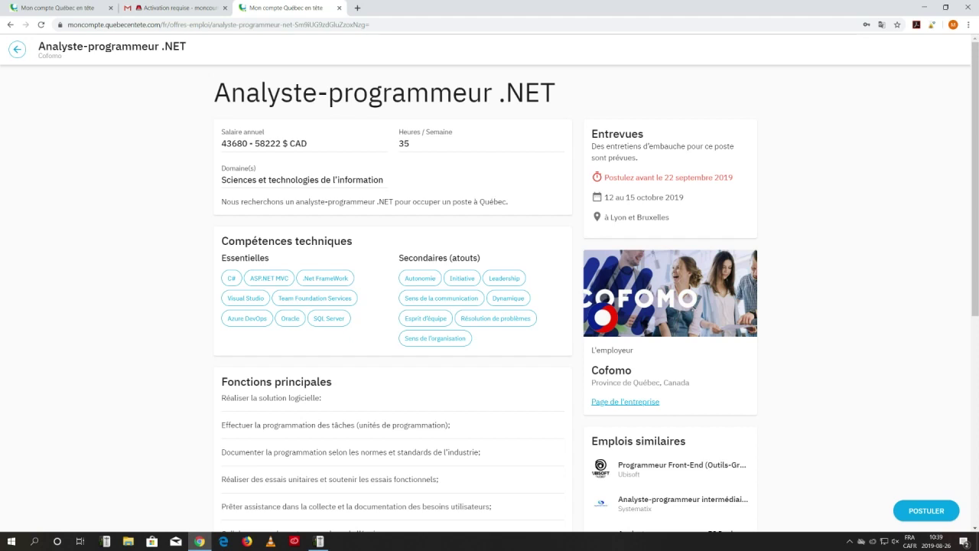
Read through the Analyste-programmeur .NET offer details.
scroll(489, 298, down, 1)
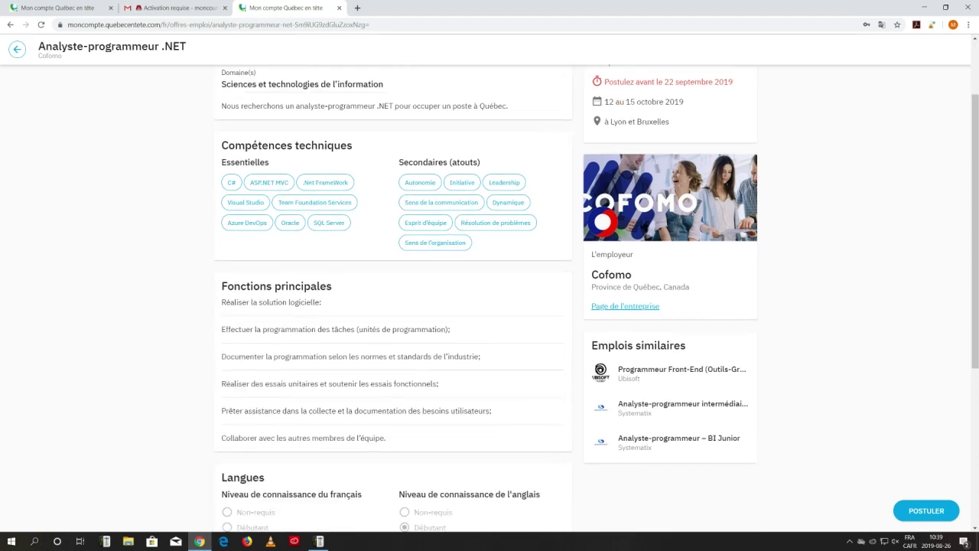
scroll(489, 299, down, 2)
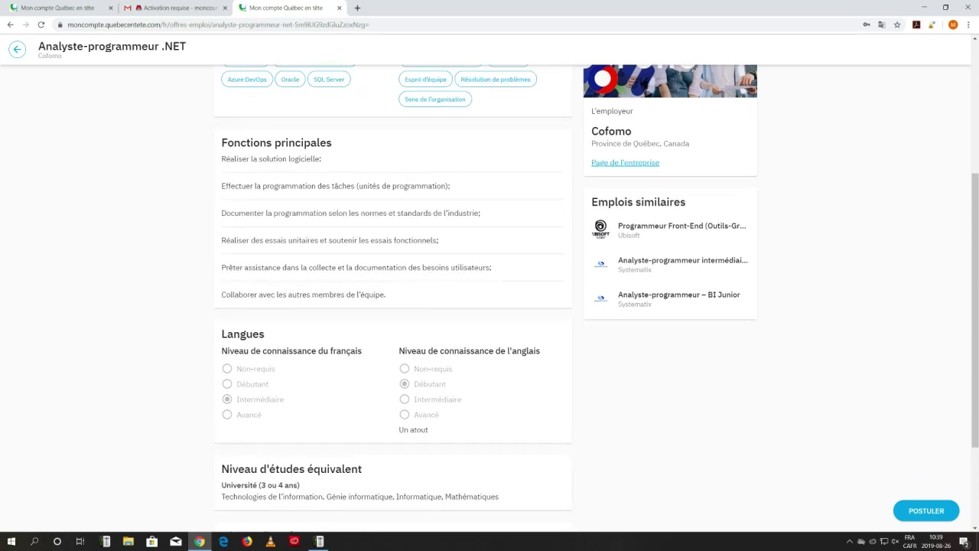
scroll(489, 298, down, 1)
scroll(489, 298, down, 1)
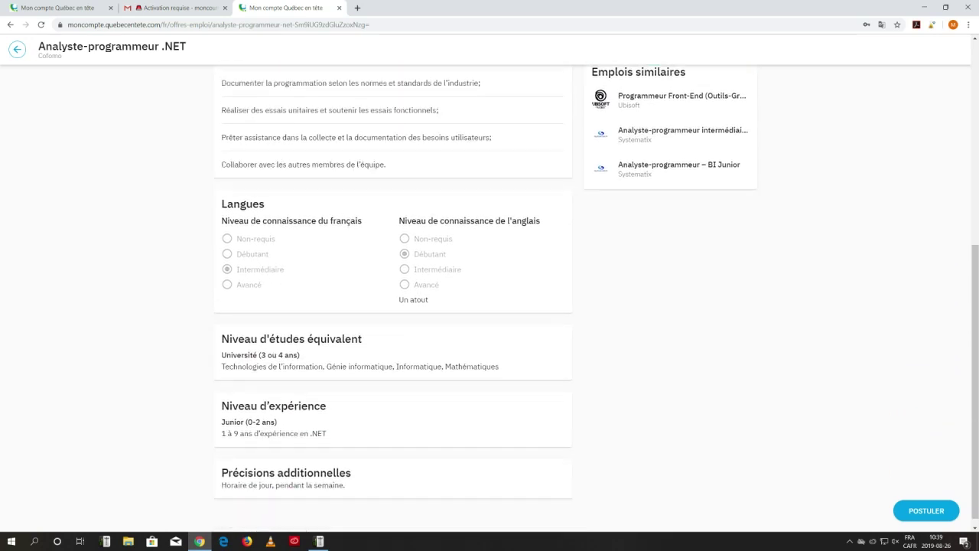
scroll(490, 298, up, 5)
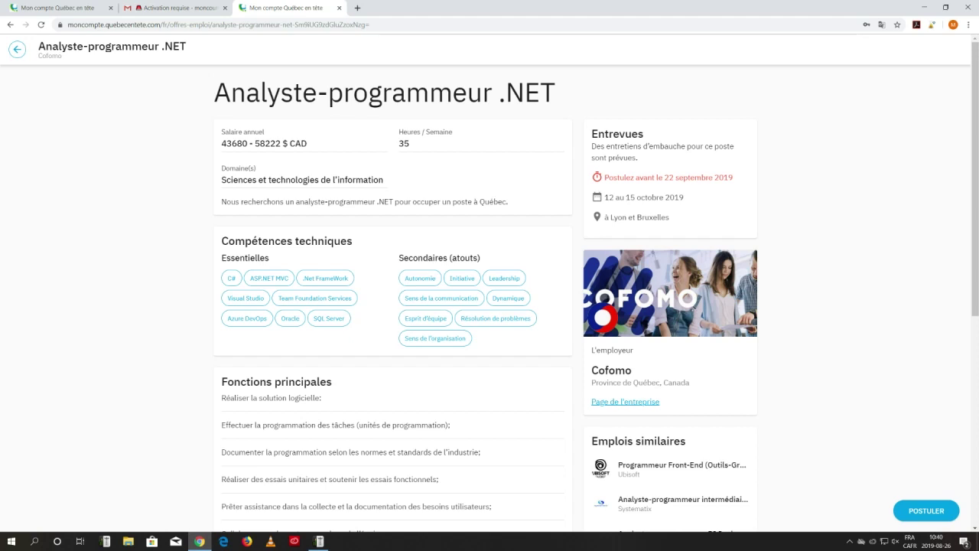
scroll(489, 291, down, 2)
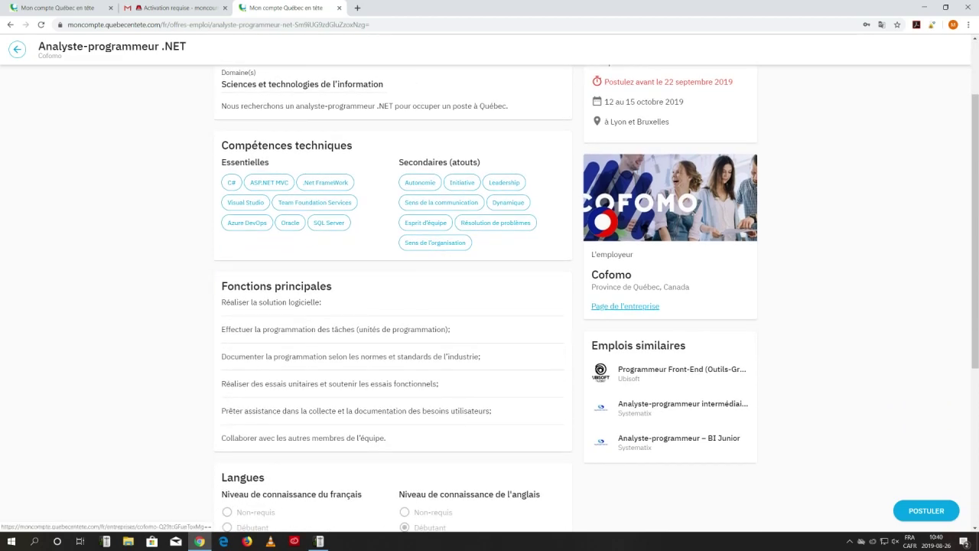
View Cofomo's company page, return to the offer and click POSTULER.
click(625, 306)
scroll(625, 306, down, 1)
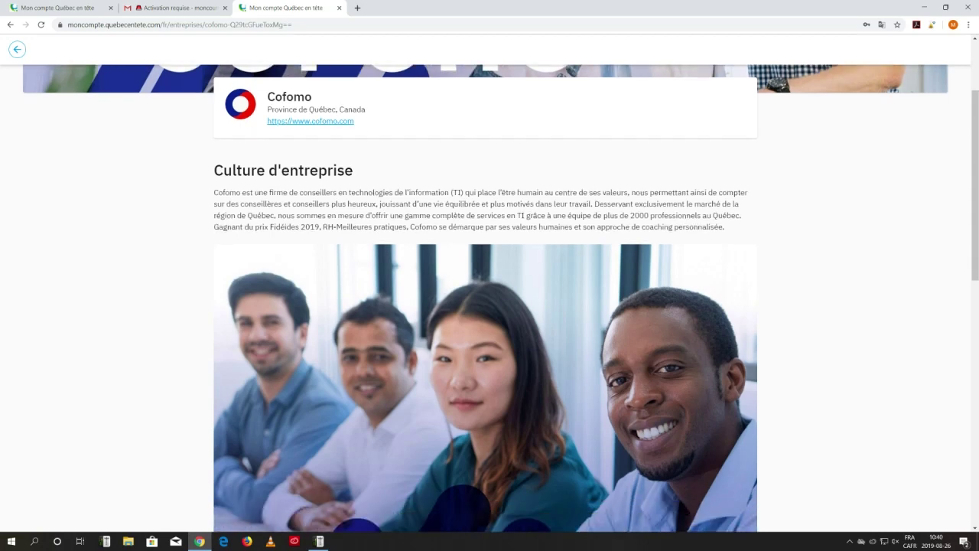
scroll(489, 299, down, 6)
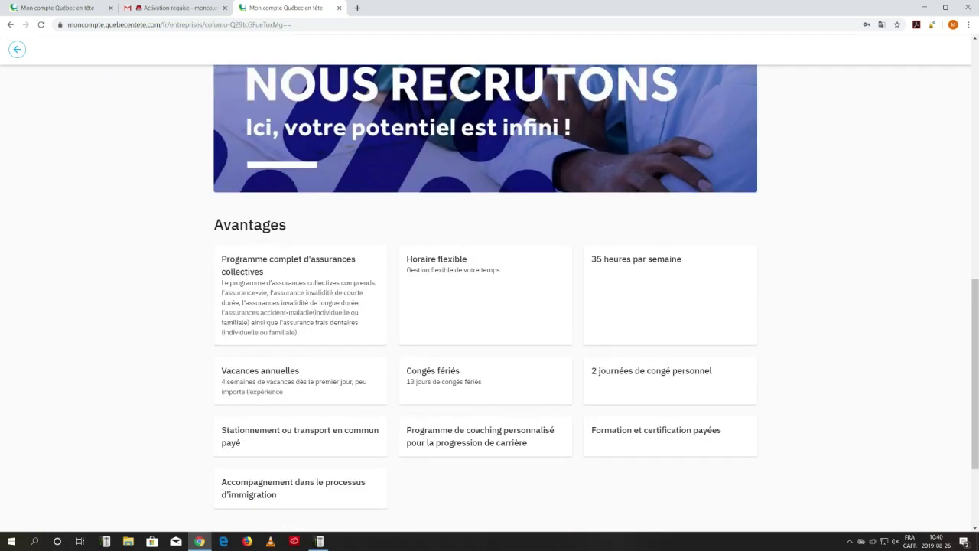
click(17, 50)
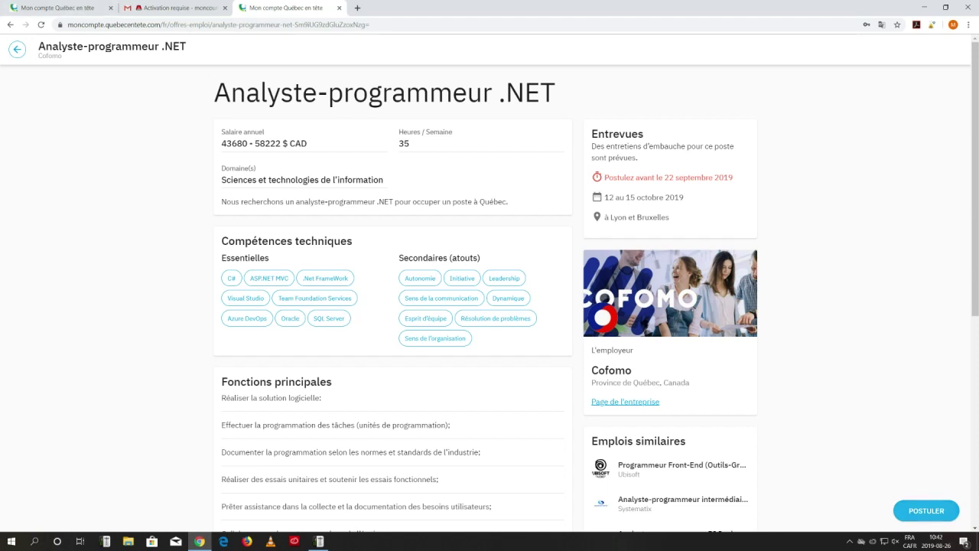
click(926, 510)
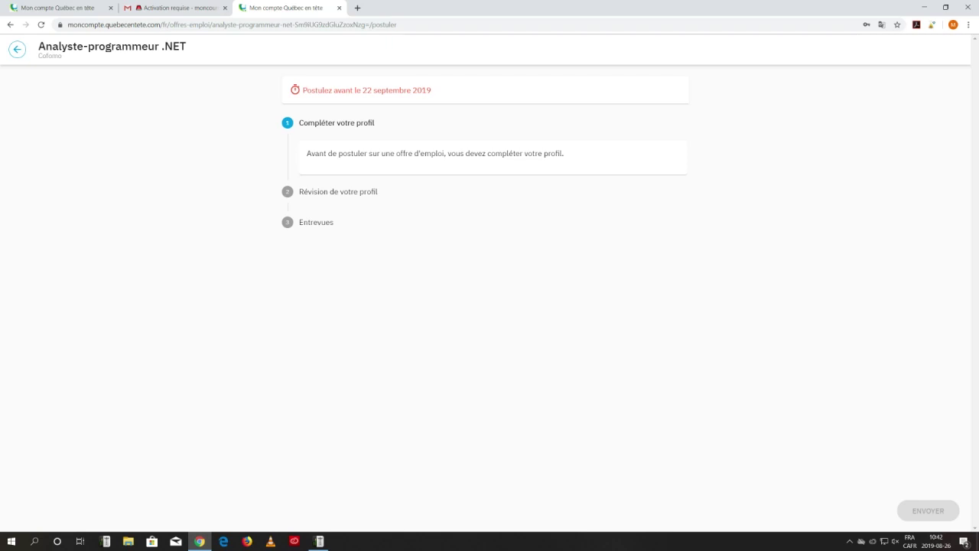
Go back to Mon profil, choose Modifier mon profil and pick Français as profile language.
click(17, 49)
click(17, 49)
click(61, 521)
click(48, 481)
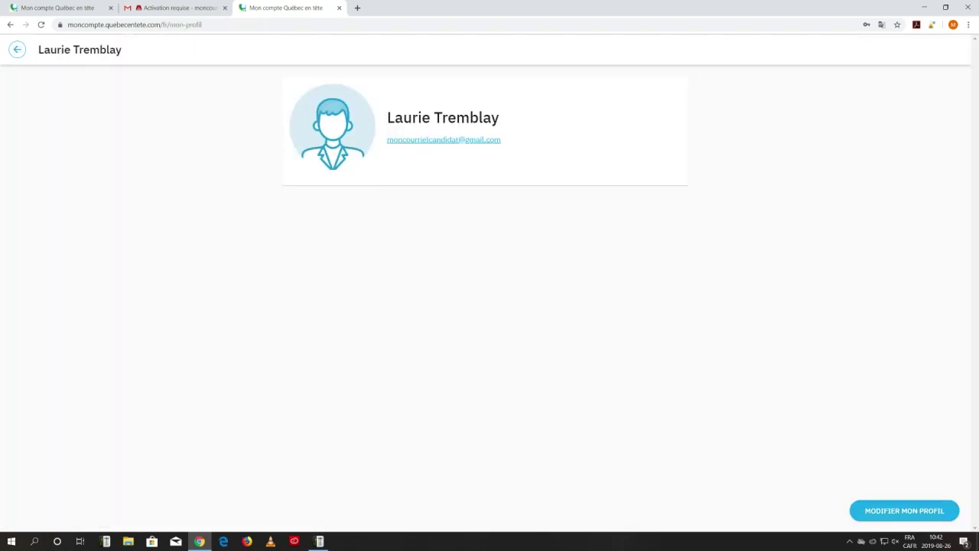
click(904, 511)
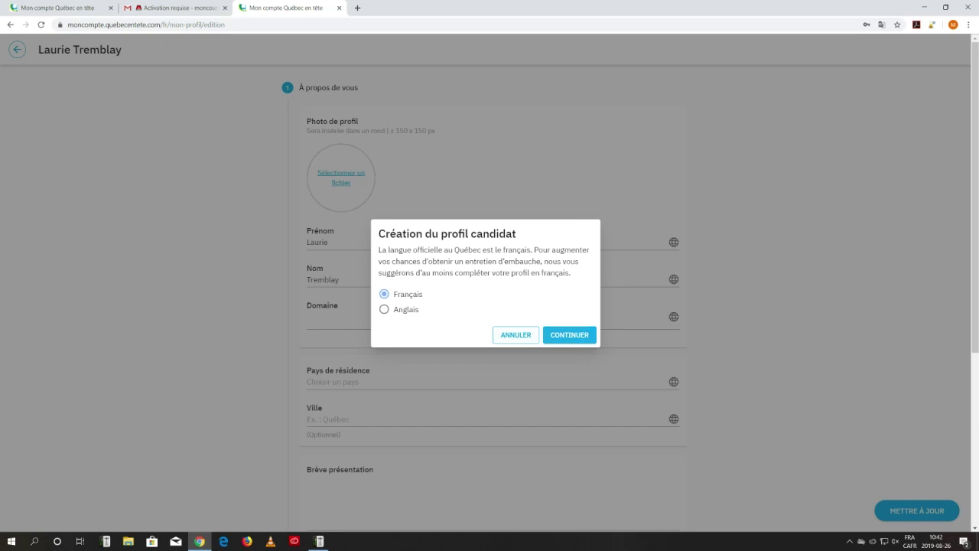
click(569, 334)
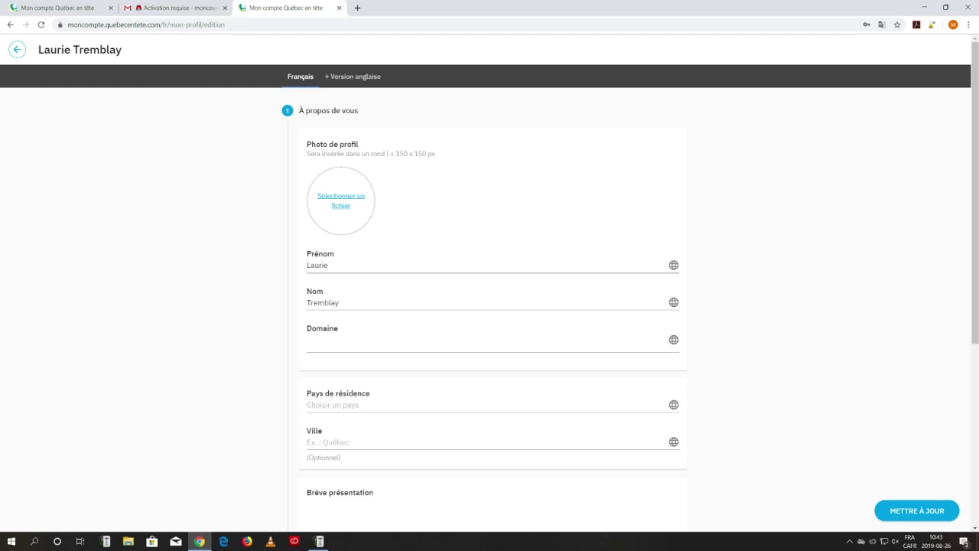
Upload AirTame_StRoch.jpg as profile photo and set the domain to Sciences et technologies de l'information.
click(341, 201)
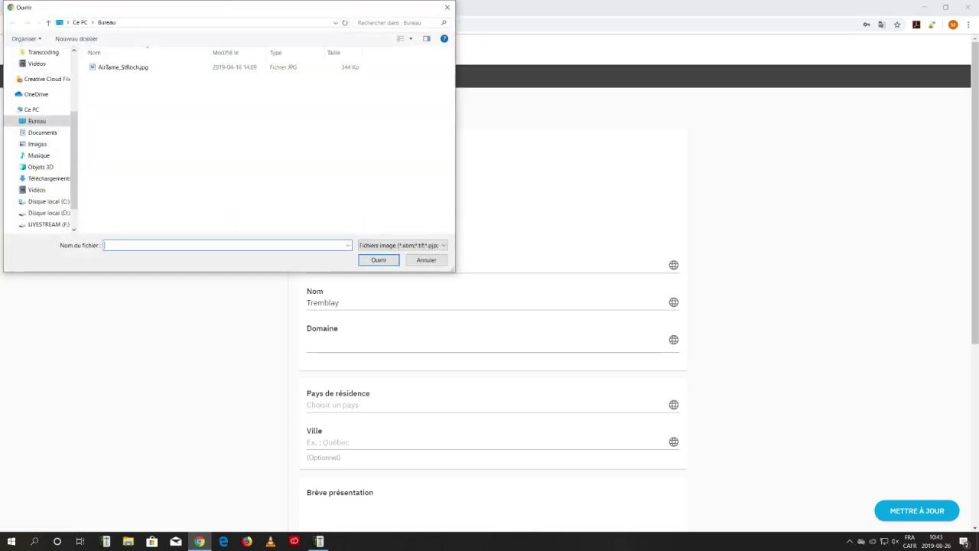
click(123, 68)
click(379, 260)
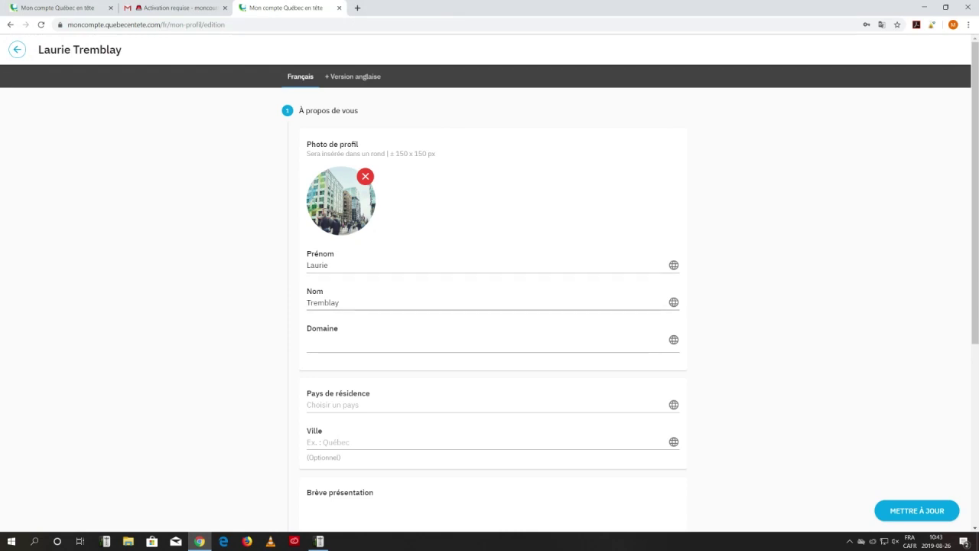
click(489, 342)
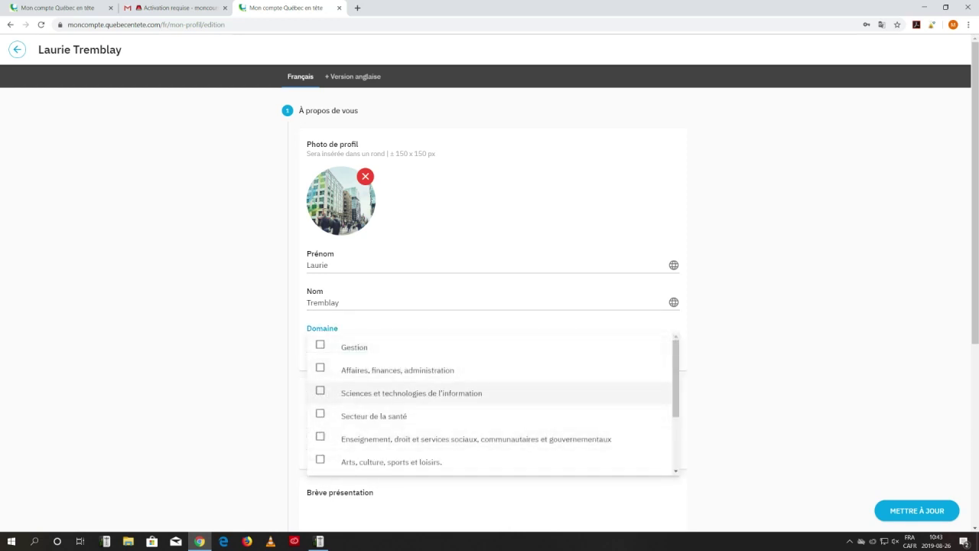
click(320, 390)
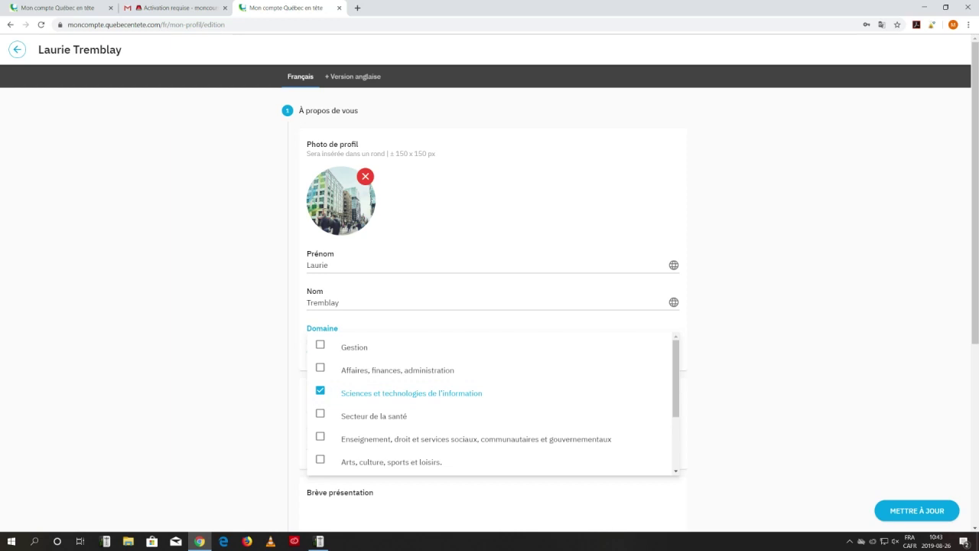
key(Escape)
Set the city to Lyon and write 'xxxxxxxx' as the brief presentation.
scroll(375, 368, down, 2)
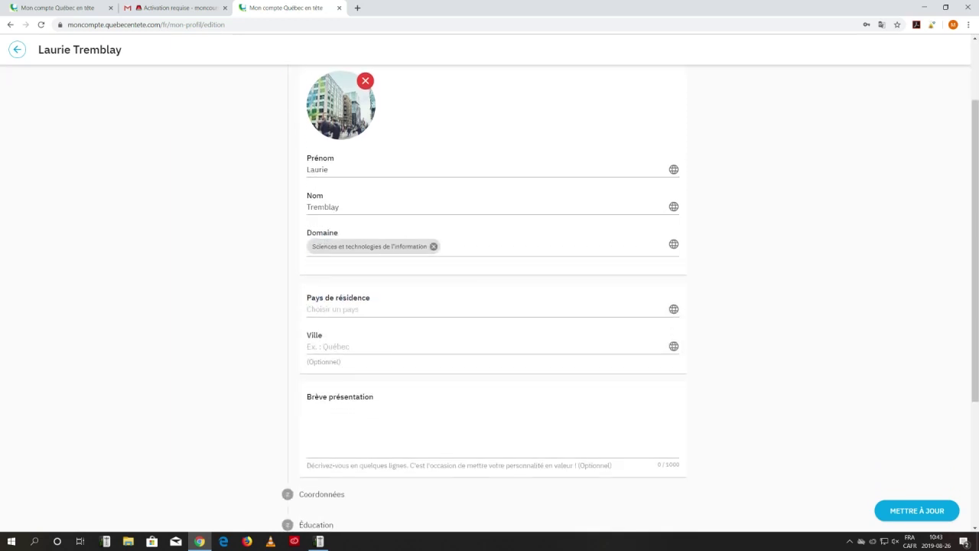
click(375, 309)
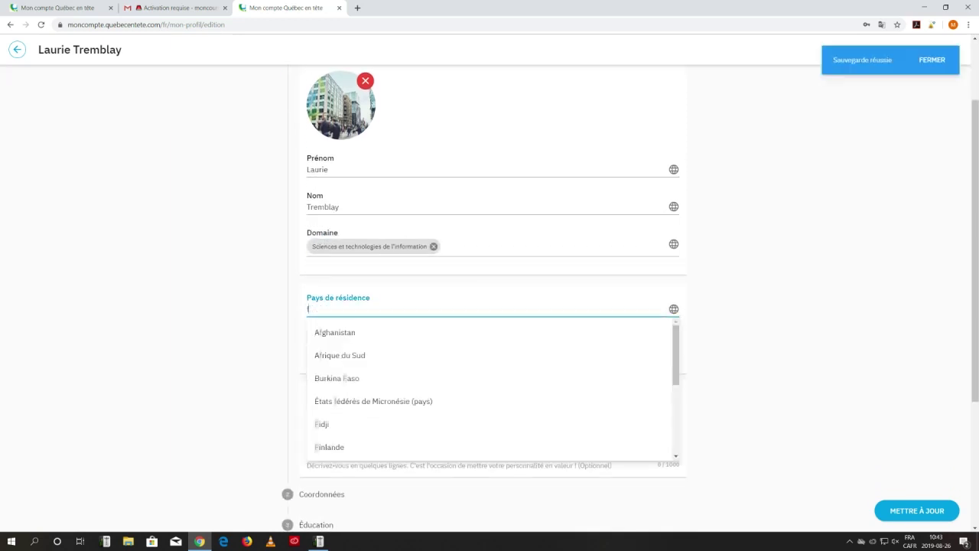
text(fra)
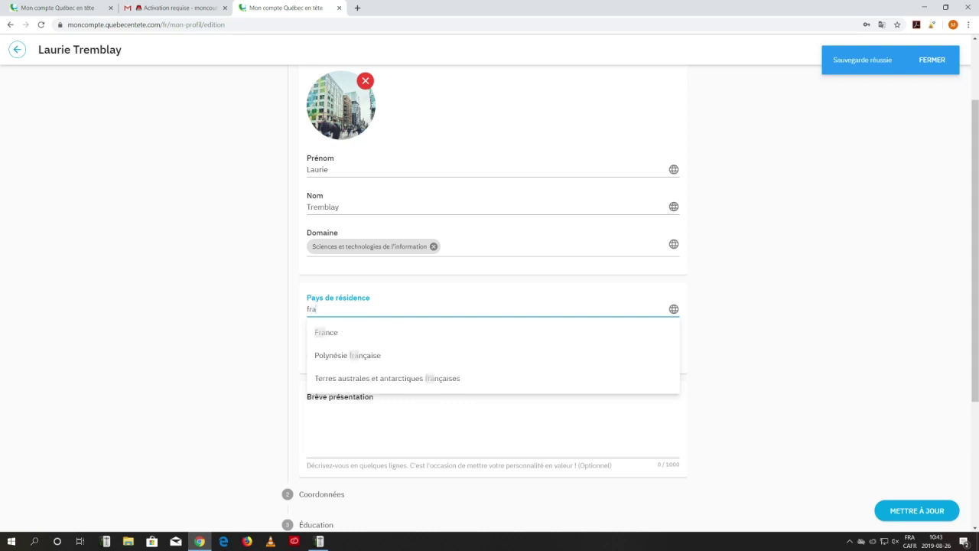
click(327, 332)
click(336, 346)
text(Lyon)
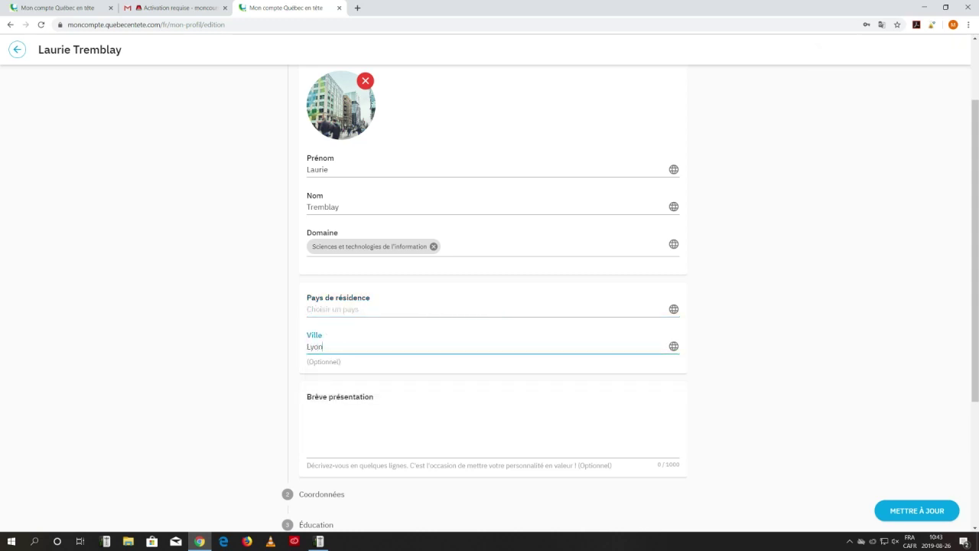
scroll(489, 298, down, 2)
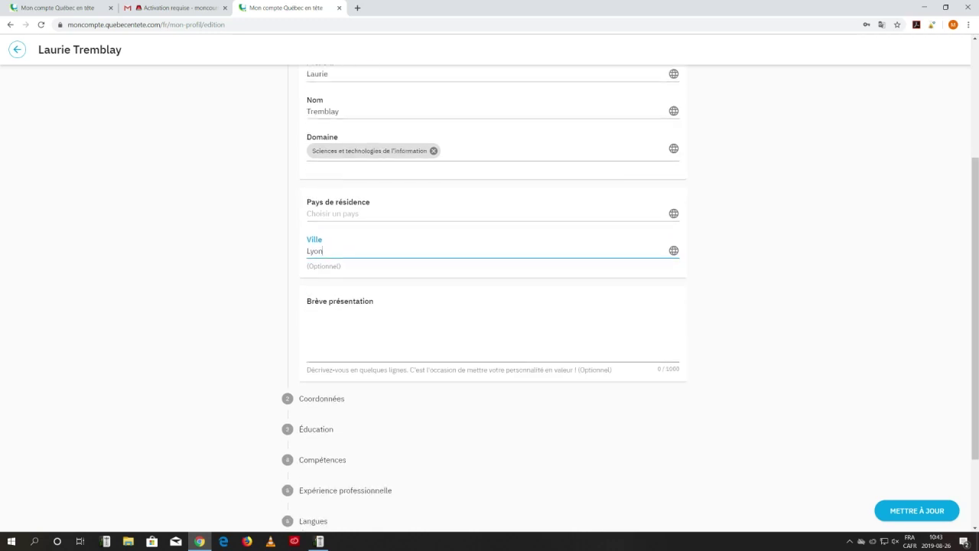
click(352, 329)
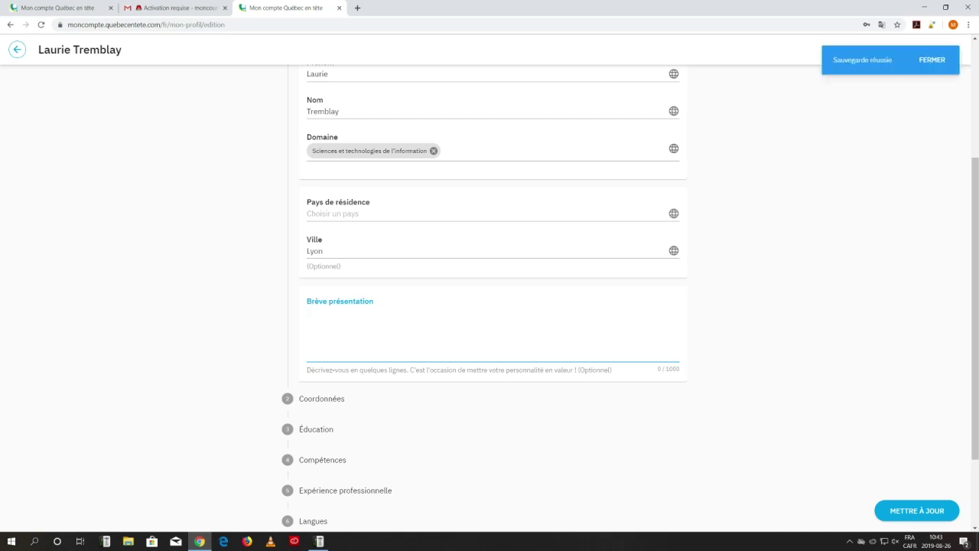
text(xxxxxxxx)
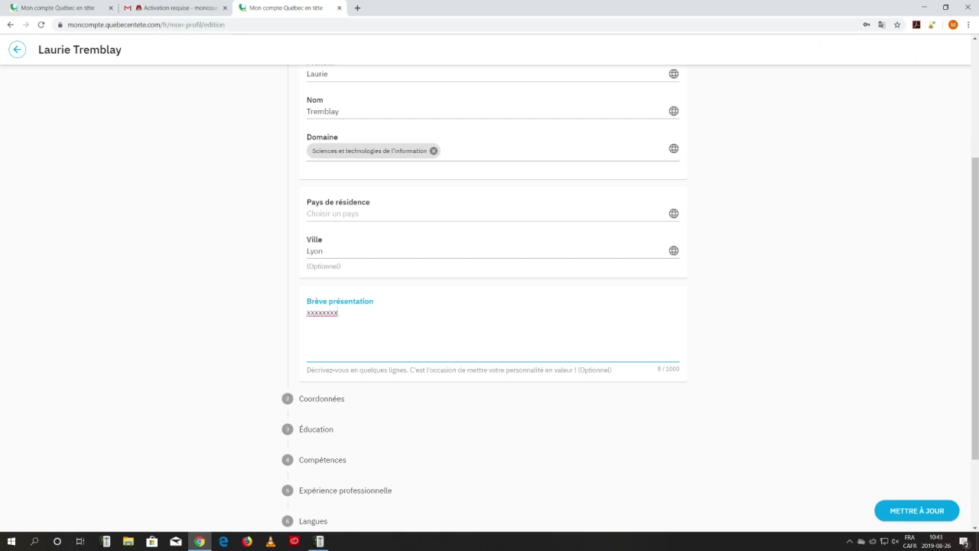
scroll(321, 303, down, 1)
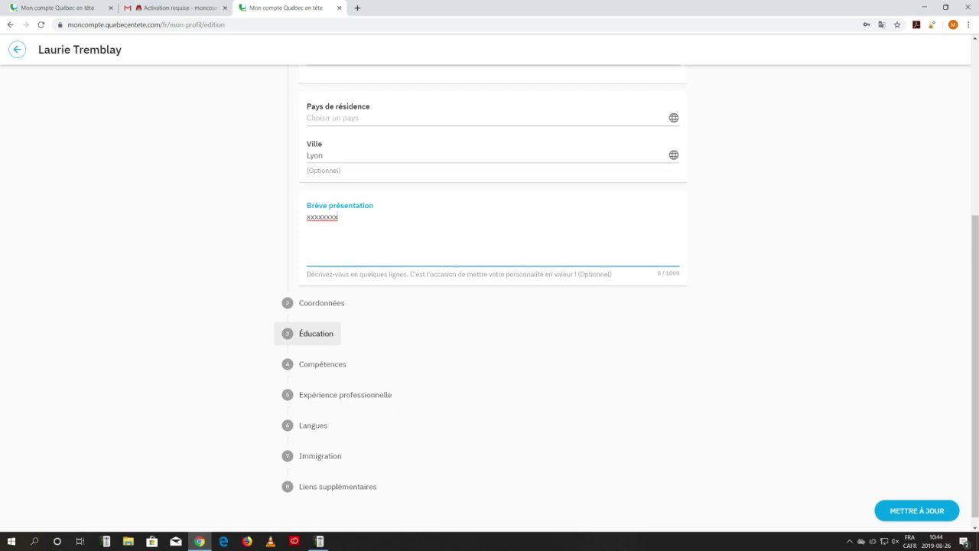
Enter the contact telephone number under Coordonnées, then expand the Éducation section.
click(321, 303)
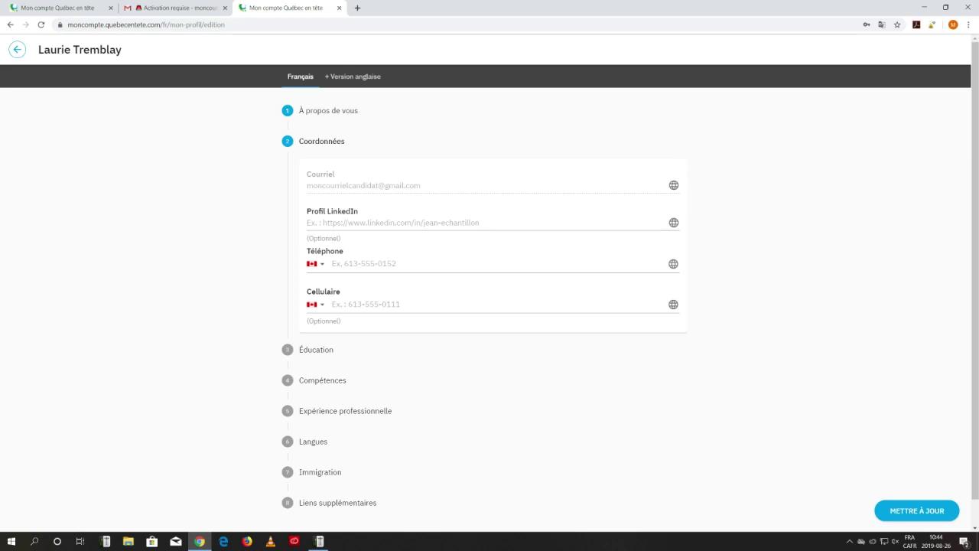
click(363, 264)
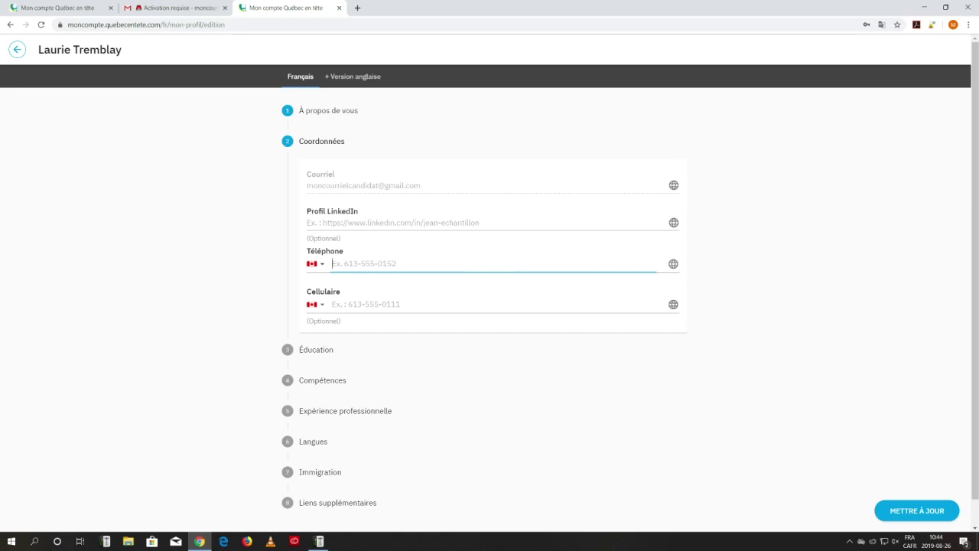
click(360, 304)
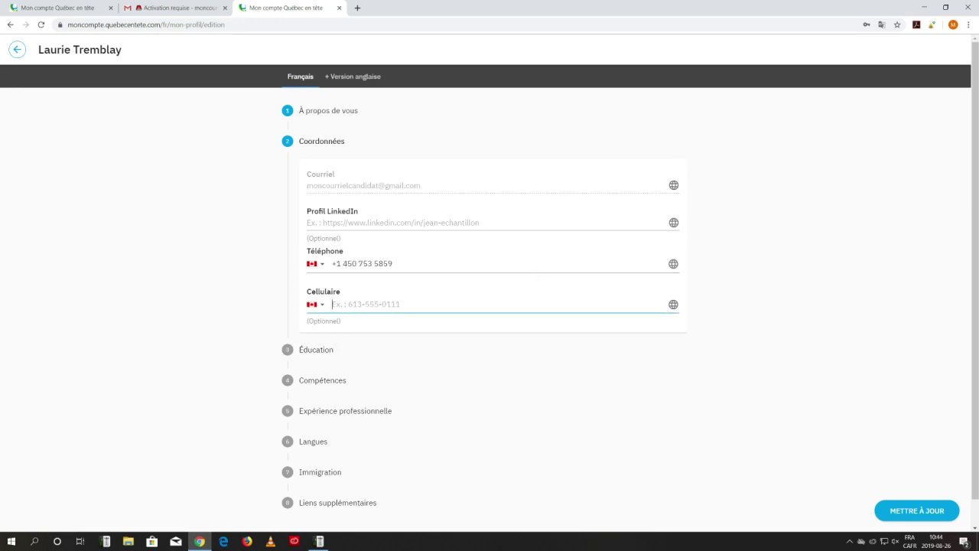
scroll(317, 321, down, 1)
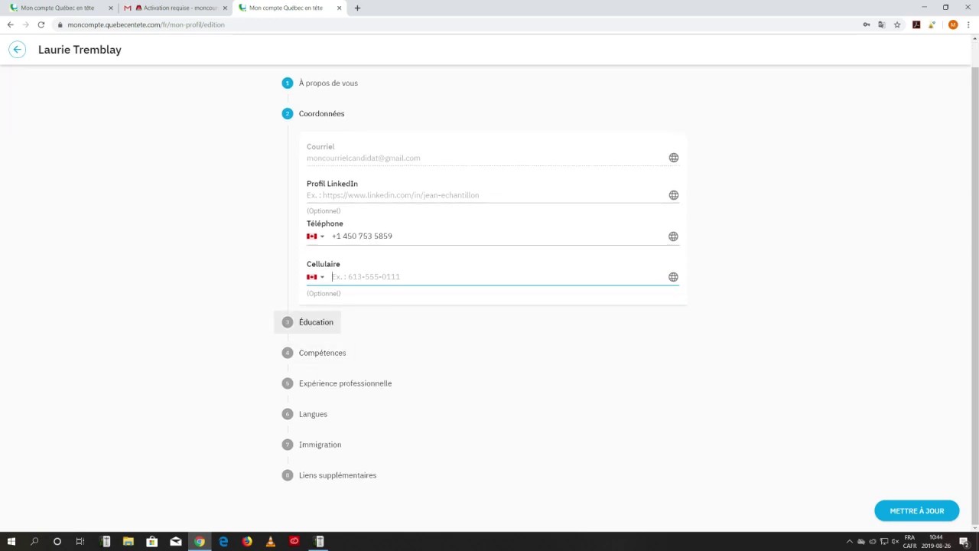
click(316, 322)
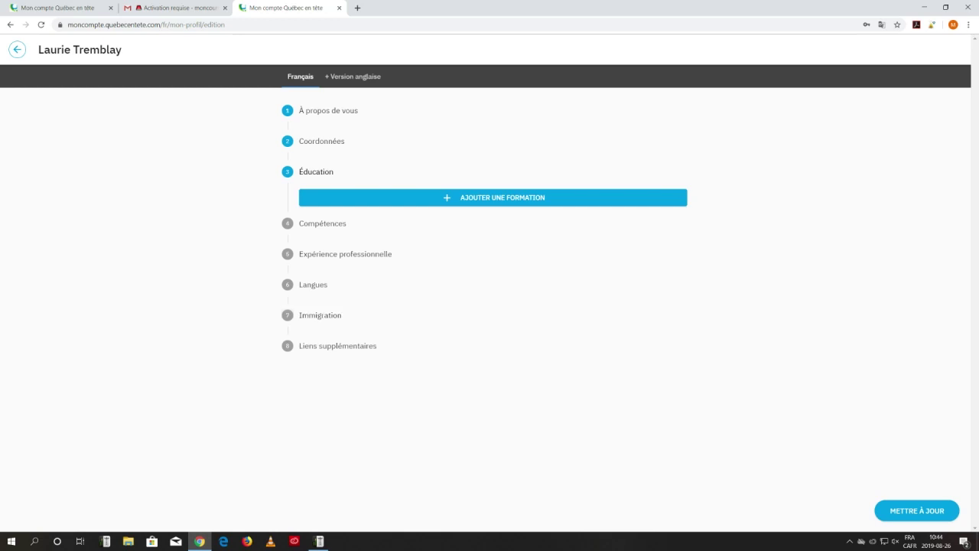
Add a formation: Université Laval, BAC, Administration, with precision '1er cycle universitaire'.
click(493, 330)
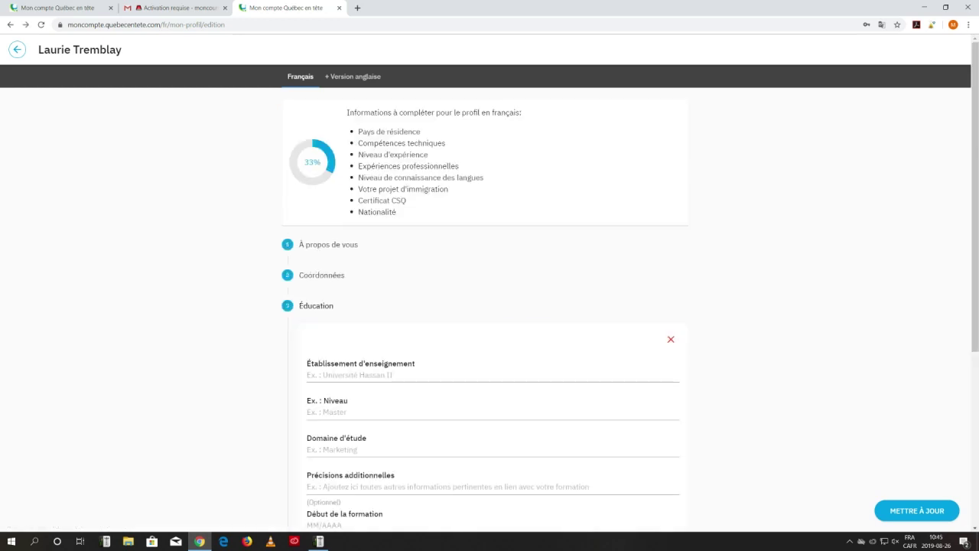
text(Université Laval)
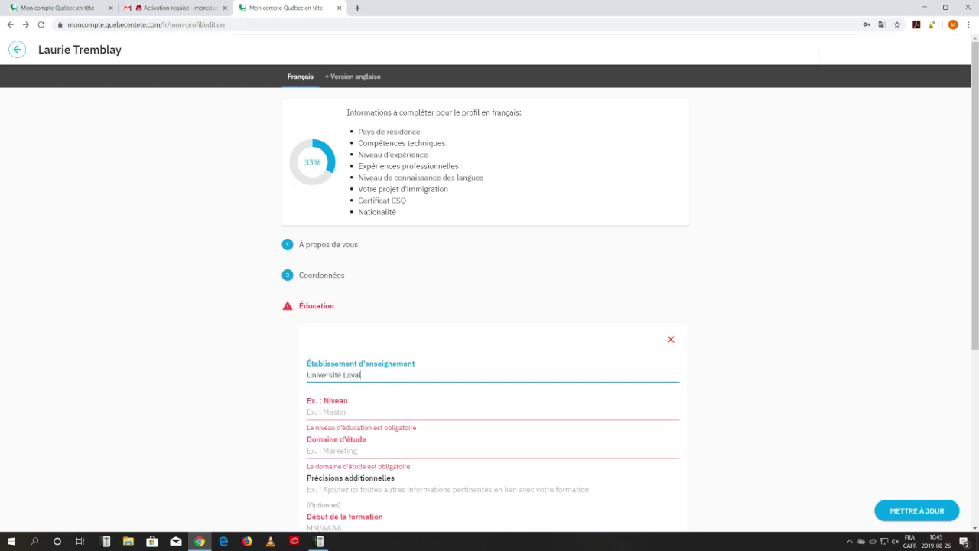
key(Tab)
text(BAC)
key(Tab)
text(Administration)
scroll(492, 305, down, 1)
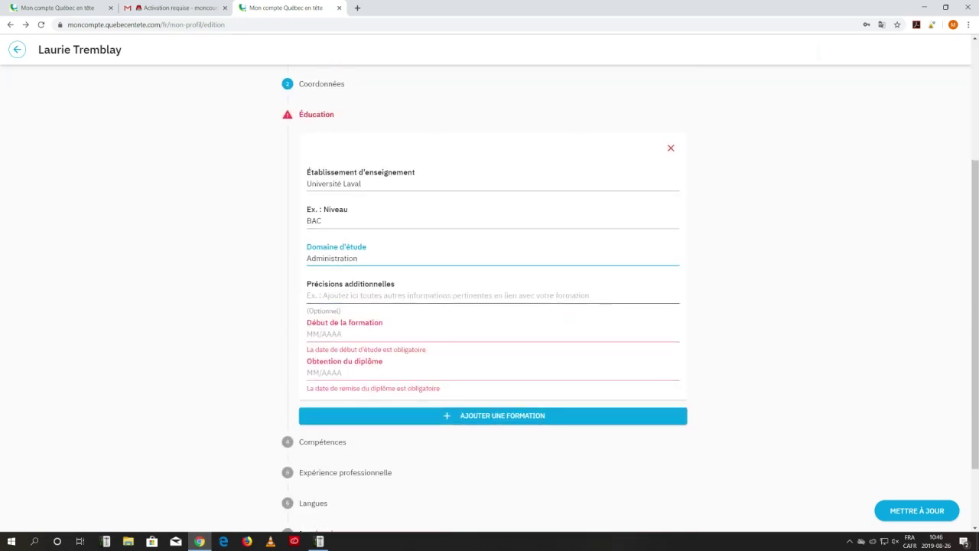
click(307, 295)
text(1)
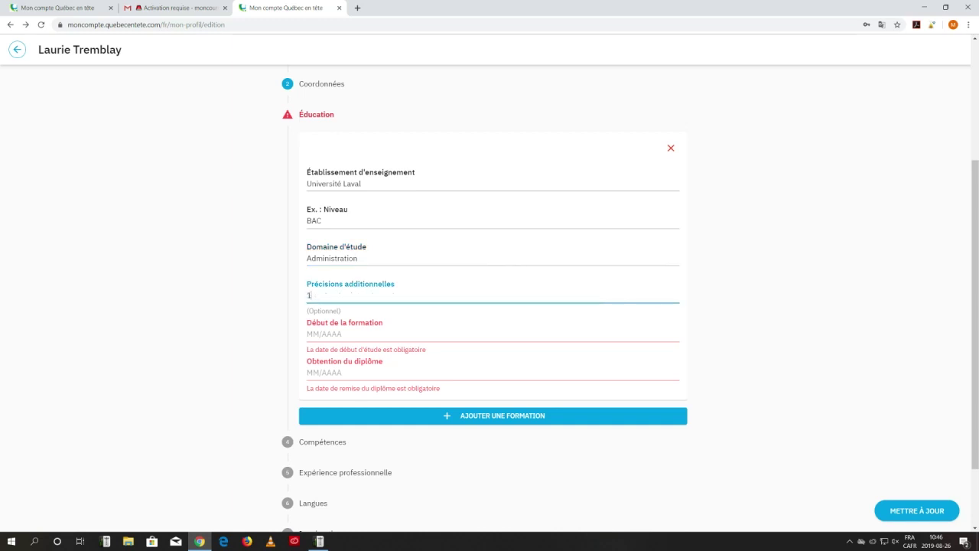
text(er cycle universitaire)
Set the formation dates 09/2015 to 05/2018 and remove the extra empty education entry.
click(324, 334)
text(09/2015)
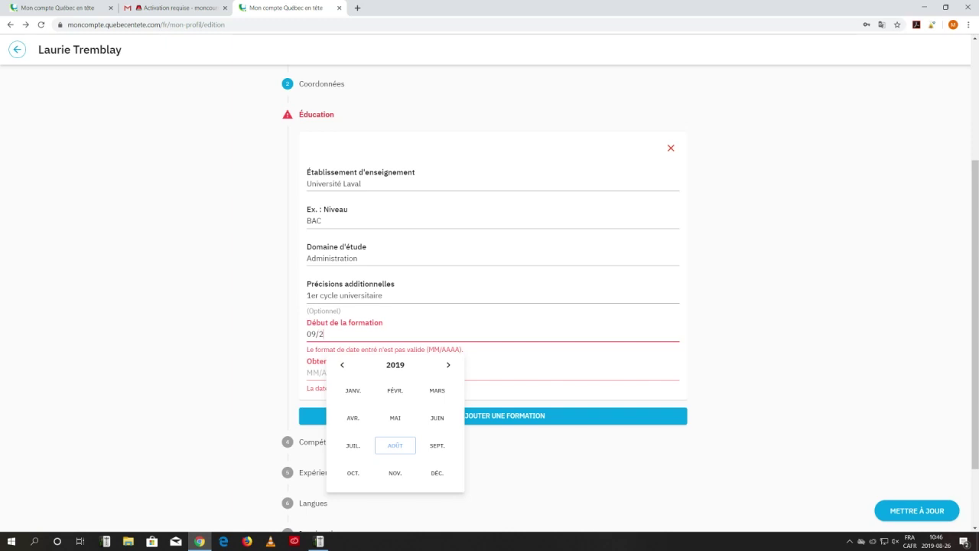
key(Tab)
text(05/2018)
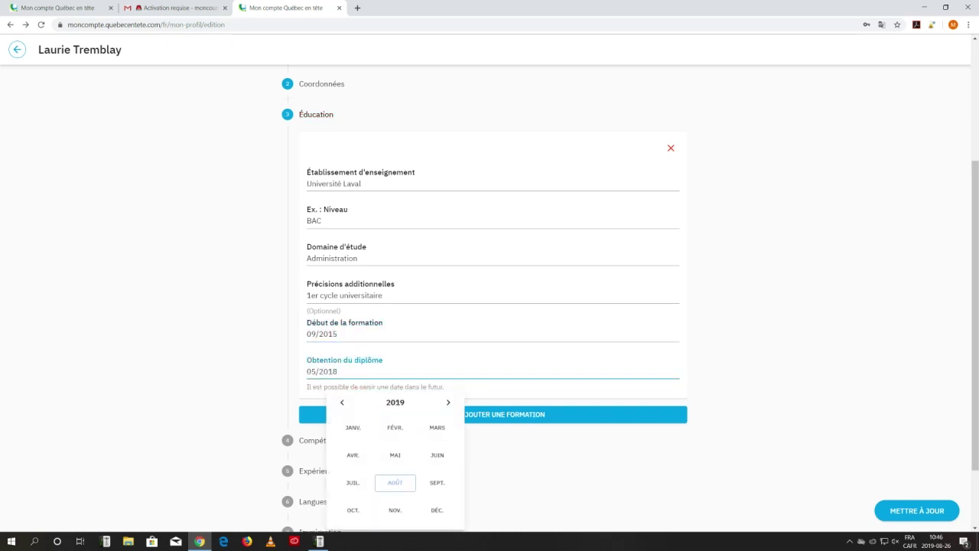
key(Return)
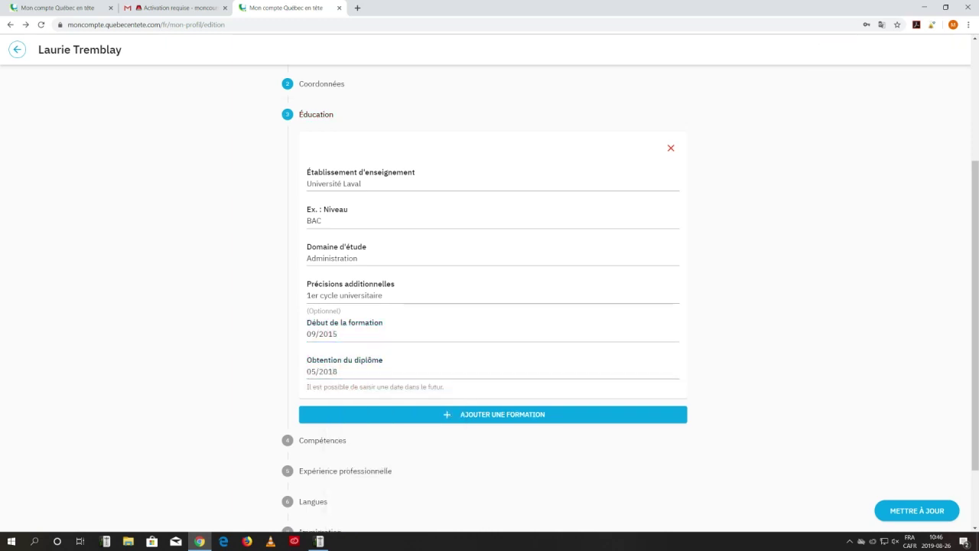
click(492, 414)
click(671, 230)
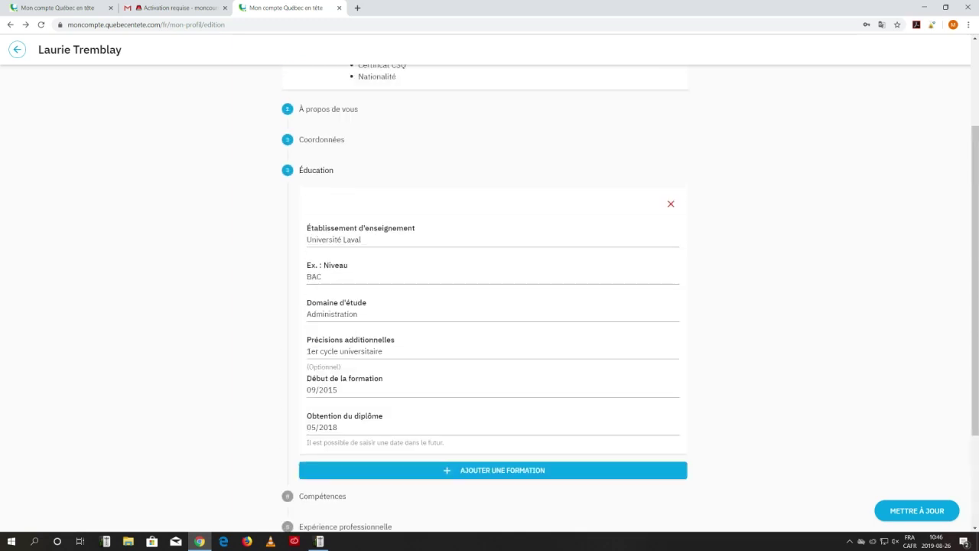
scroll(490, 290, down, 2)
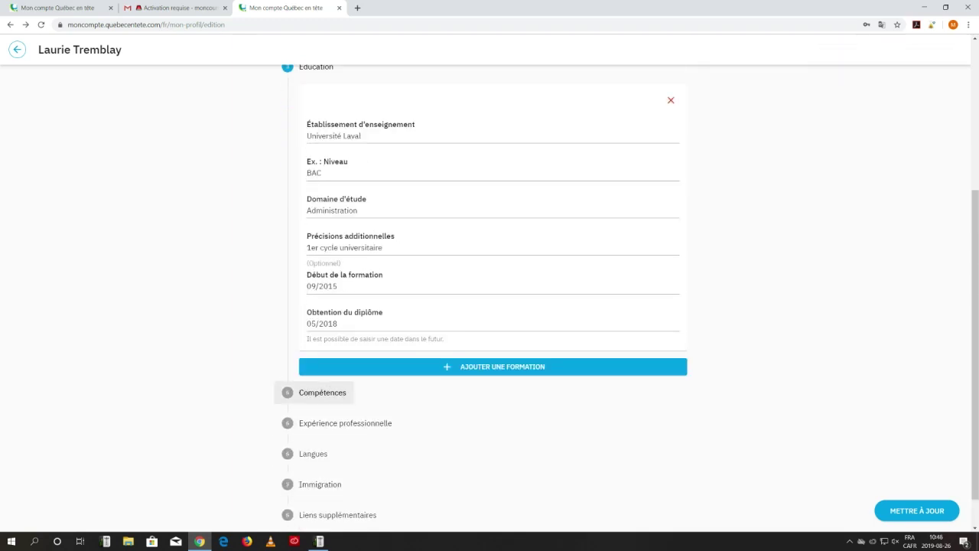
Expand Compétences and add .Net as a skill.
click(322, 393)
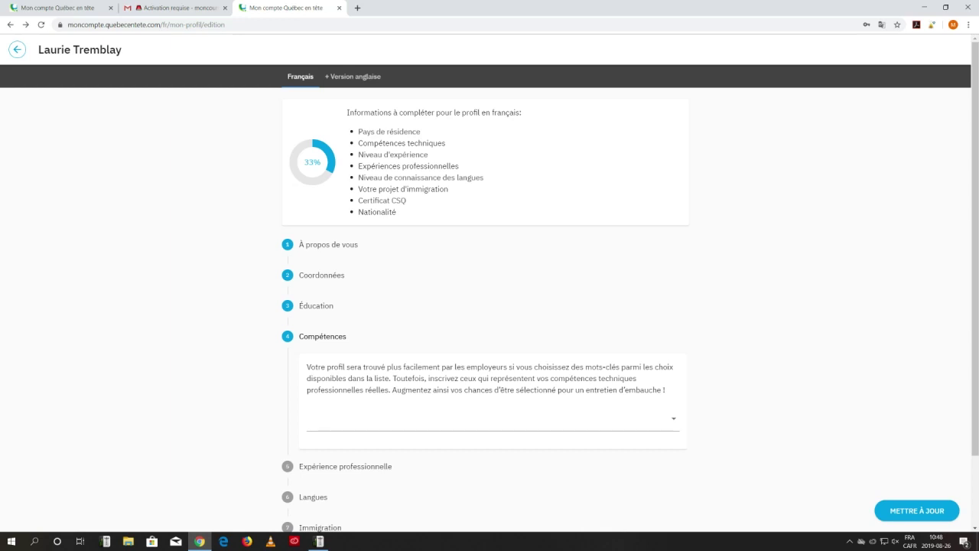
click(489, 419)
text(.net)
key(Down)
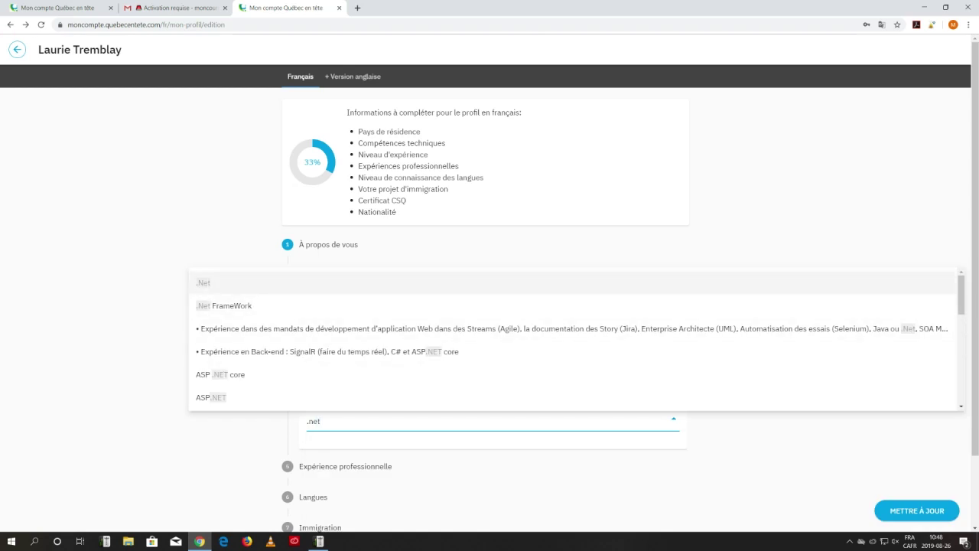
key(Return)
key(BackSpace)
key(BackSpace)
key(BackSpace)
key(BackSpace)
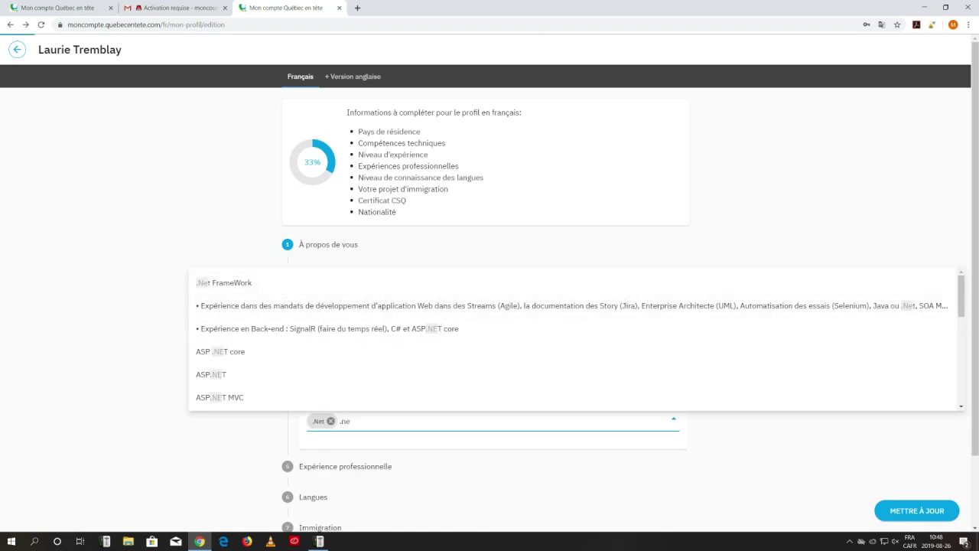
Add Code Java as a skill, then open Expérience professionnelle.
text(java)
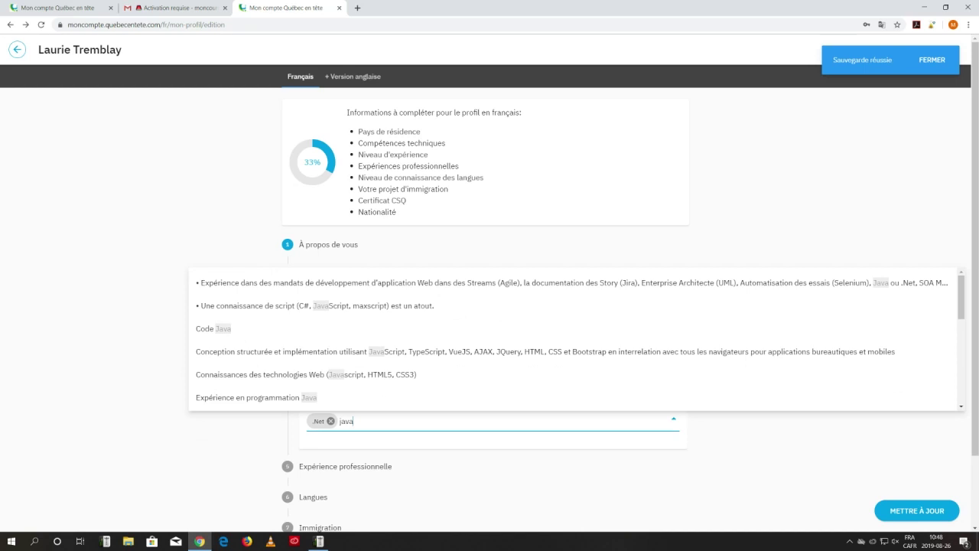
key(Down)
key(Down)
key(Down)
key(Return)
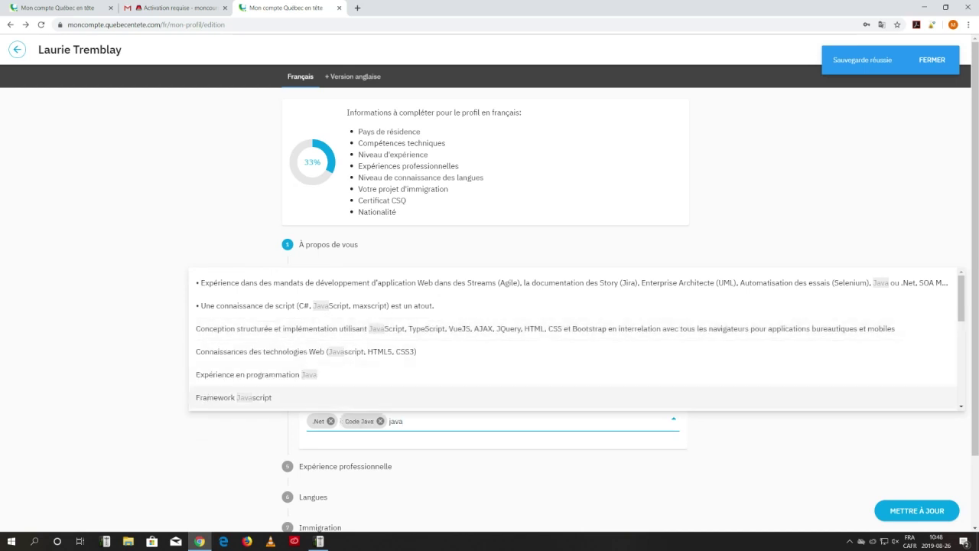
key(BackSpace)
key(BackSpace)
key(BackSpace)
key(BackSpace)
key(Tab)
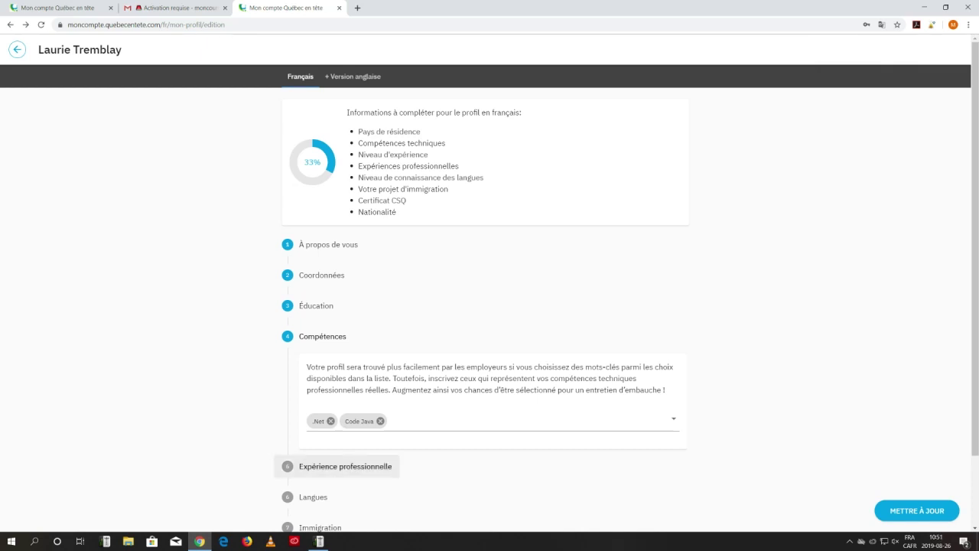
key(Return)
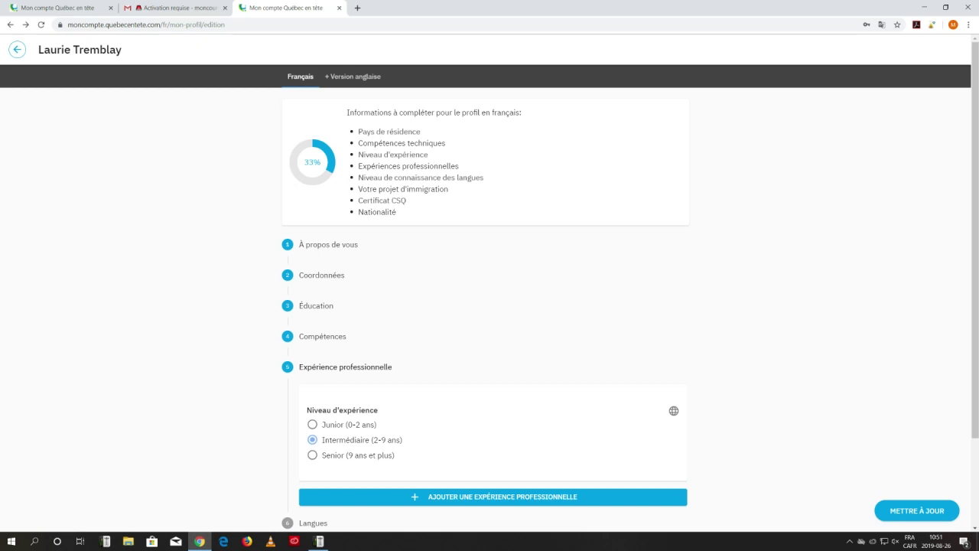
Add a new blank professional experience entry to the profile.
scroll(489, 306, down, 2)
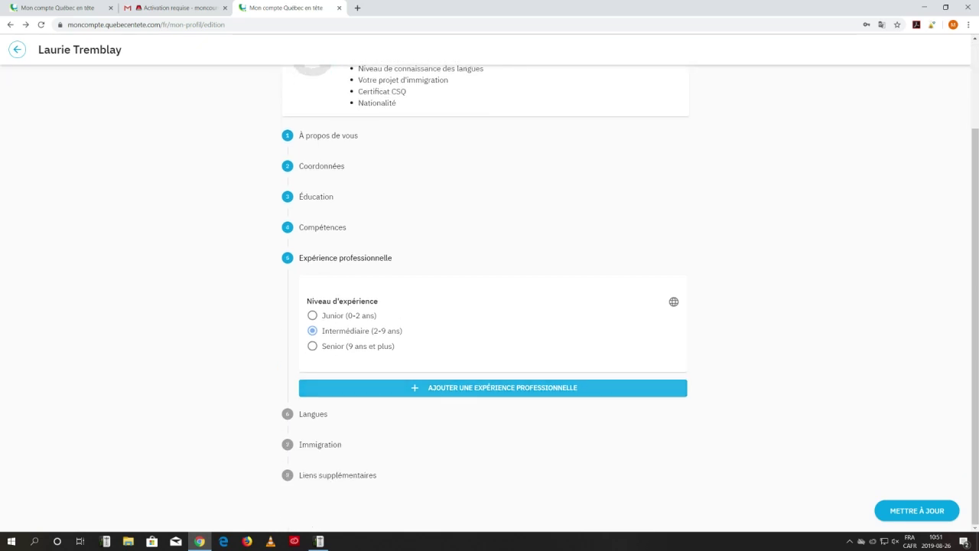
click(492, 388)
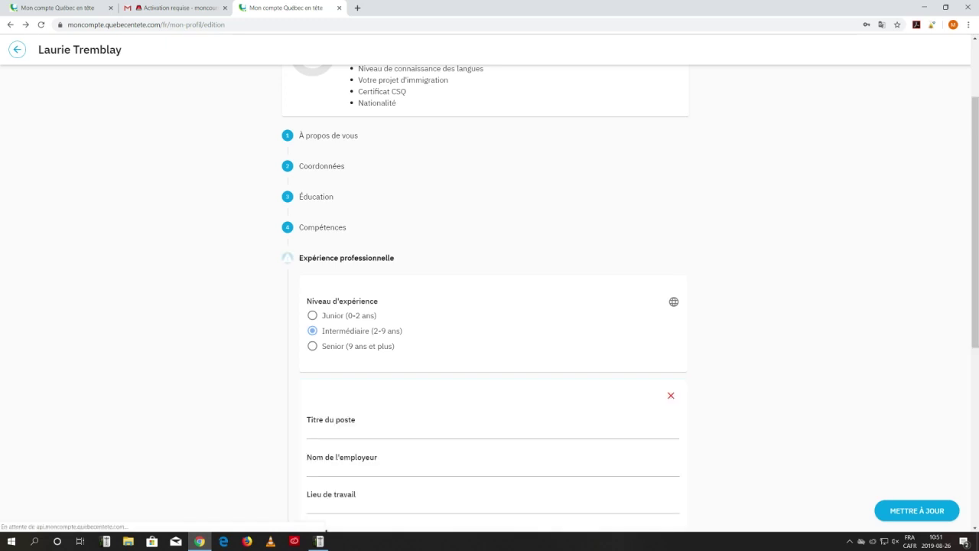
scroll(493, 462, down, 2)
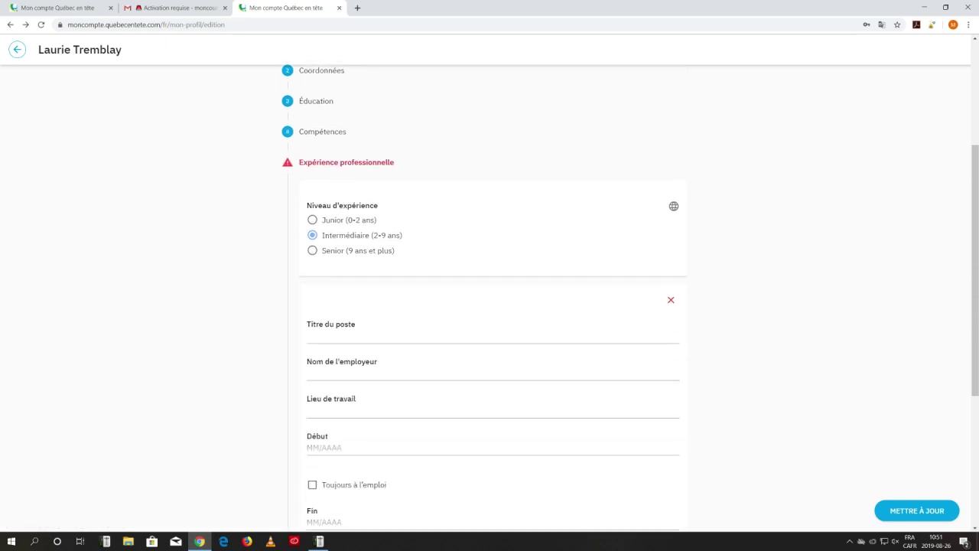
click(671, 300)
Fill in job title Programmeur, employer LGS and location Lyon.
click(492, 336)
text(P)
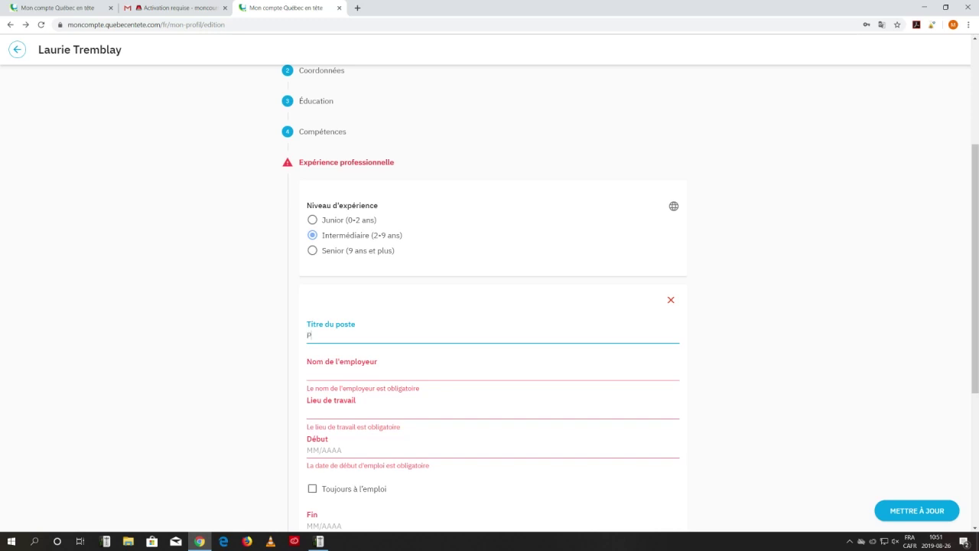
text(rogrammey)
key(BackSpace)
text(ur)
key(Tab)
text(LGS)
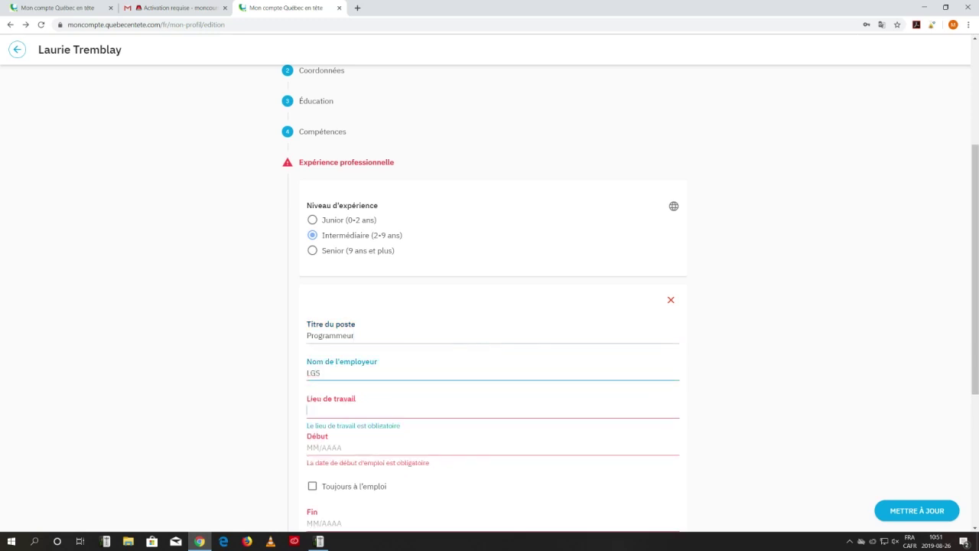
key(Tab)
text(Lyon)
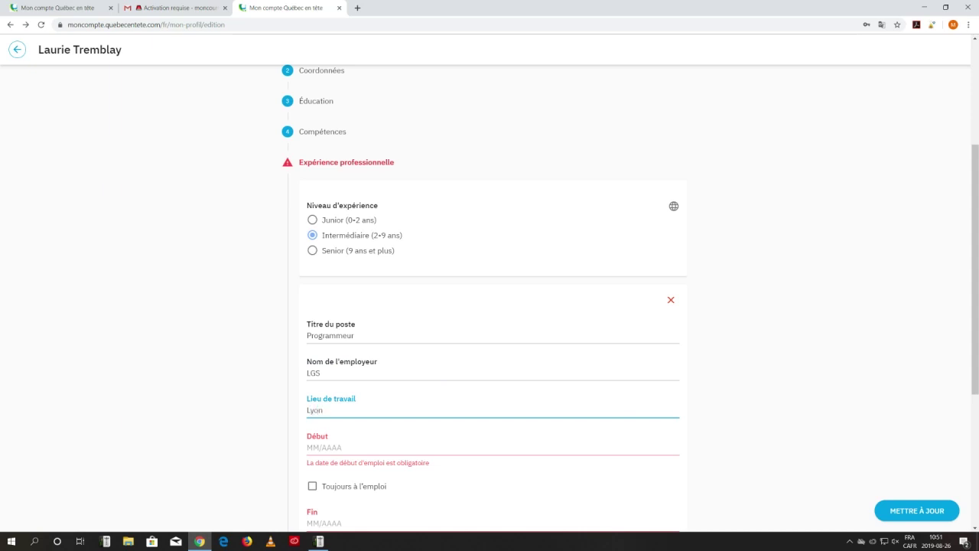
key(Tab)
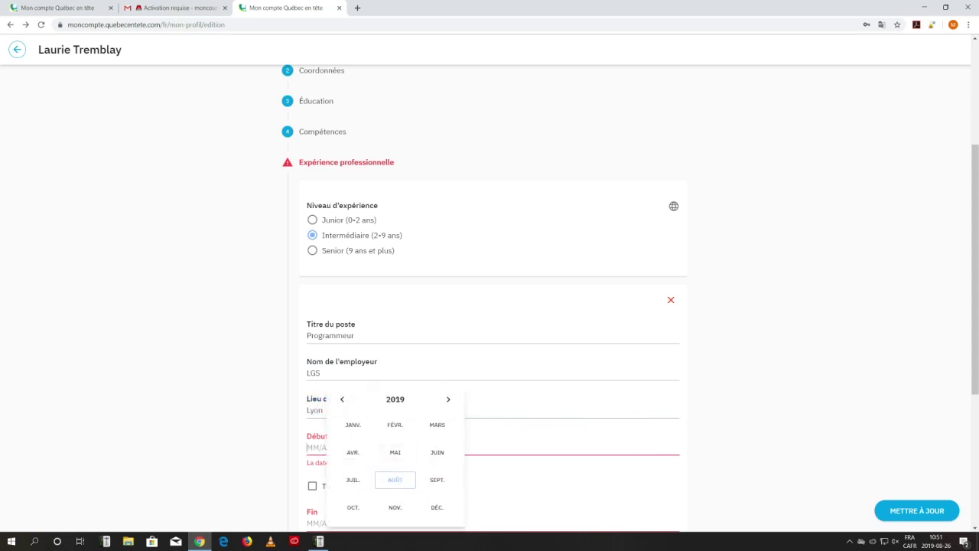
Set the LGS job to run from 01/2014 to 01/2018, not ongoing.
text(01/2019)
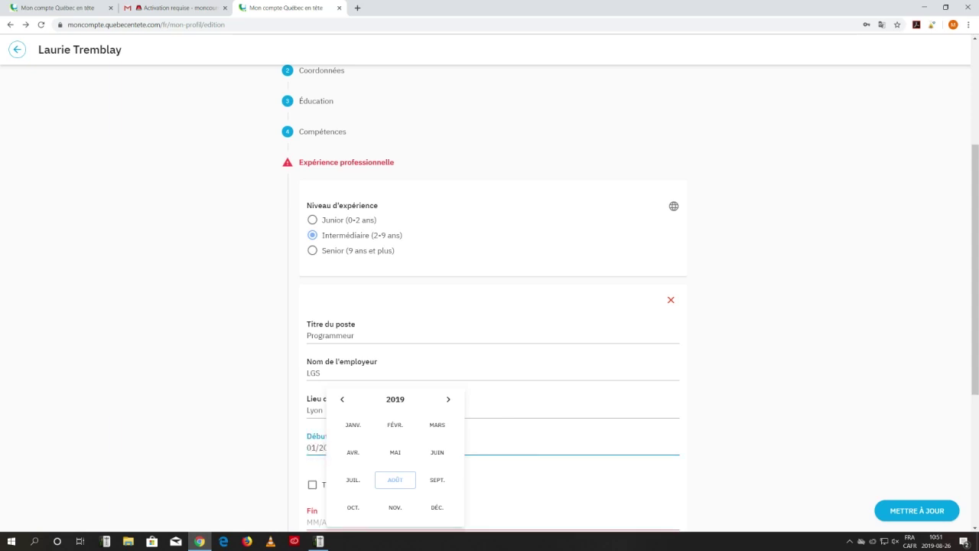
click(734, 451)
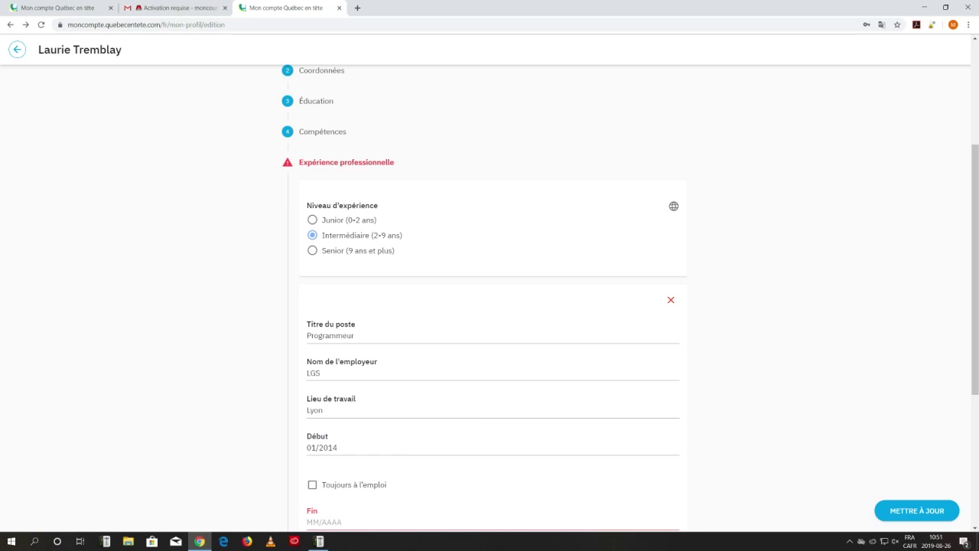
scroll(734, 451, down, 2)
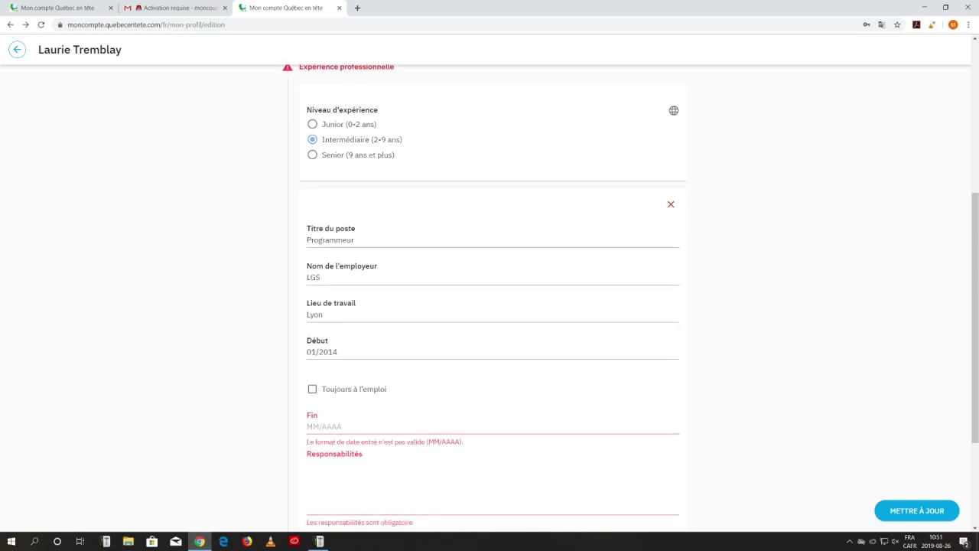
click(312, 390)
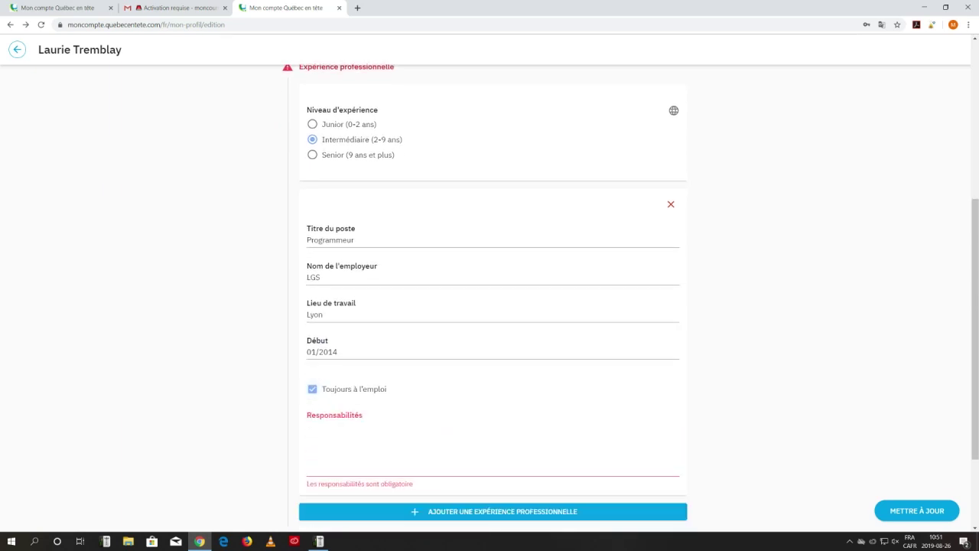
click(312, 389)
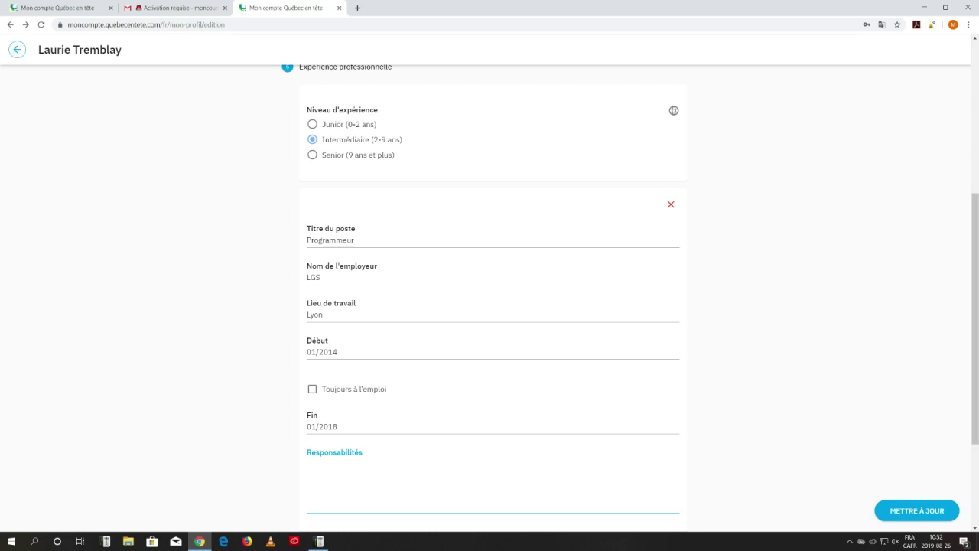
Fill the responsibilities with placeholder '-xxxxx' lines.
text(-xxxxx)
key(Return)
text(-xxxxx)
key(Return)
text(-xxxxx)
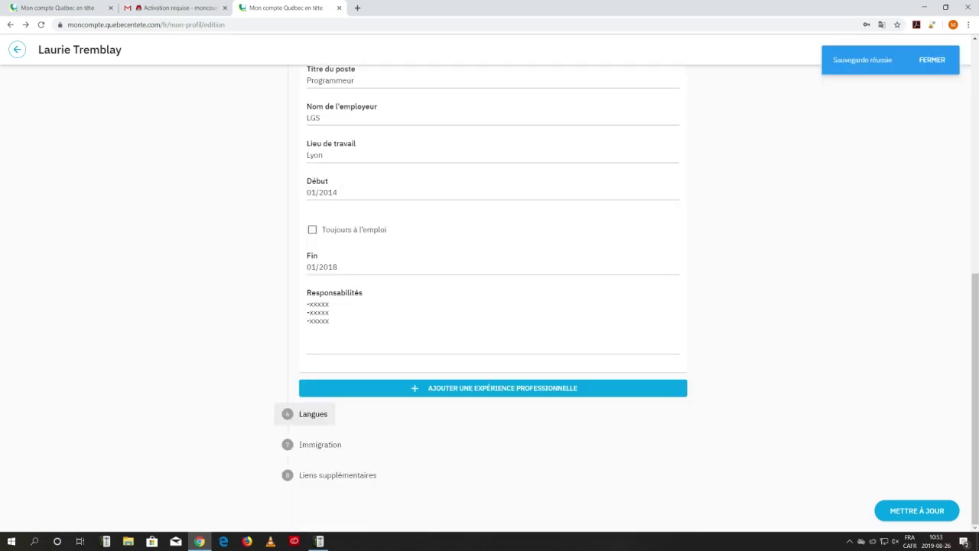
click(312, 413)
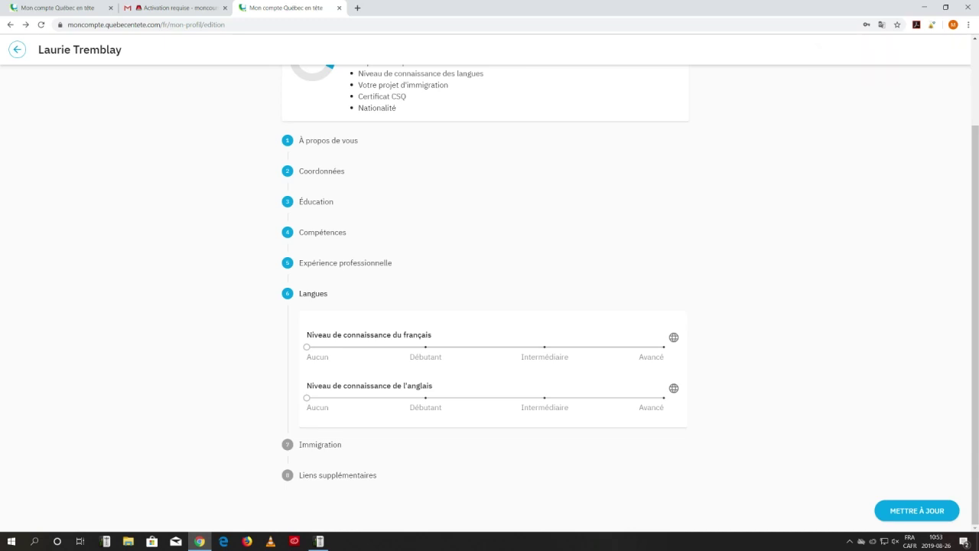
Set the French slider to Intermédiaire and the English slider to Débutant.
drag(306, 346, 544, 346)
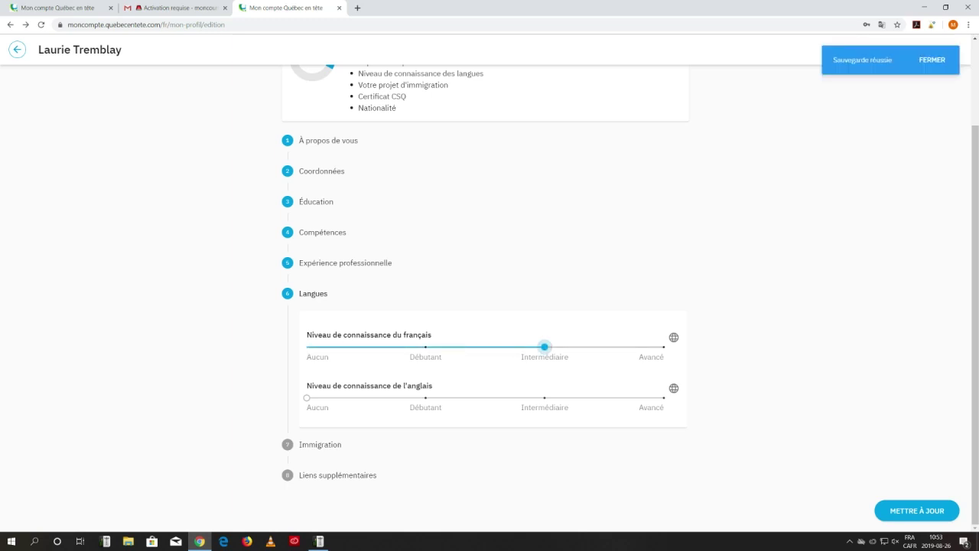
drag(307, 397, 425, 398)
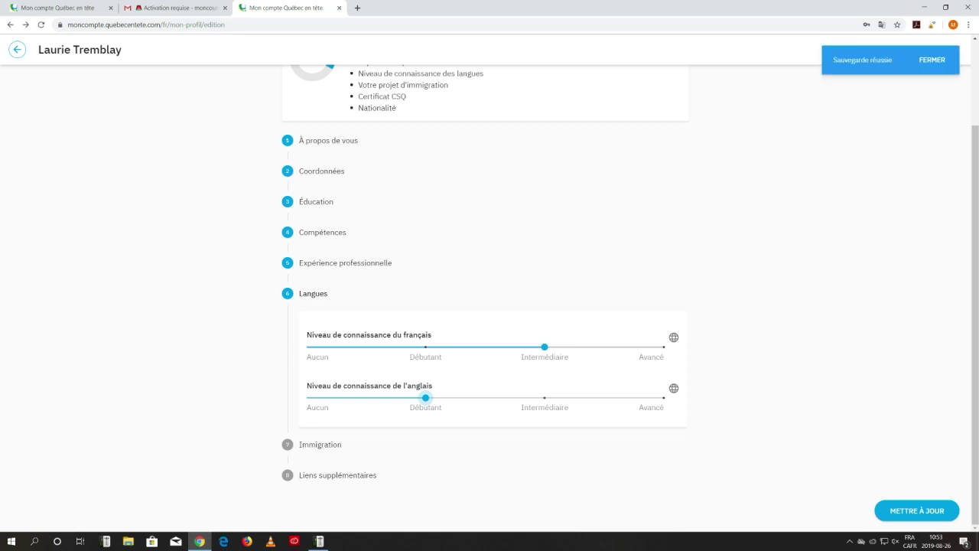
click(320, 444)
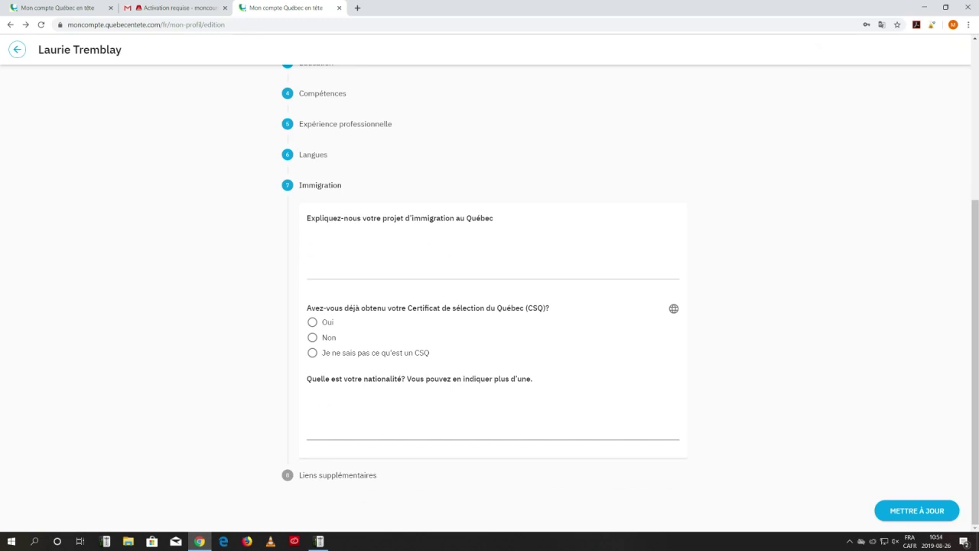
Enter placeholder immigration project text, answer Oui for CSQ, and set nationality Française.
click(430, 252)
text(xxxxxxx)
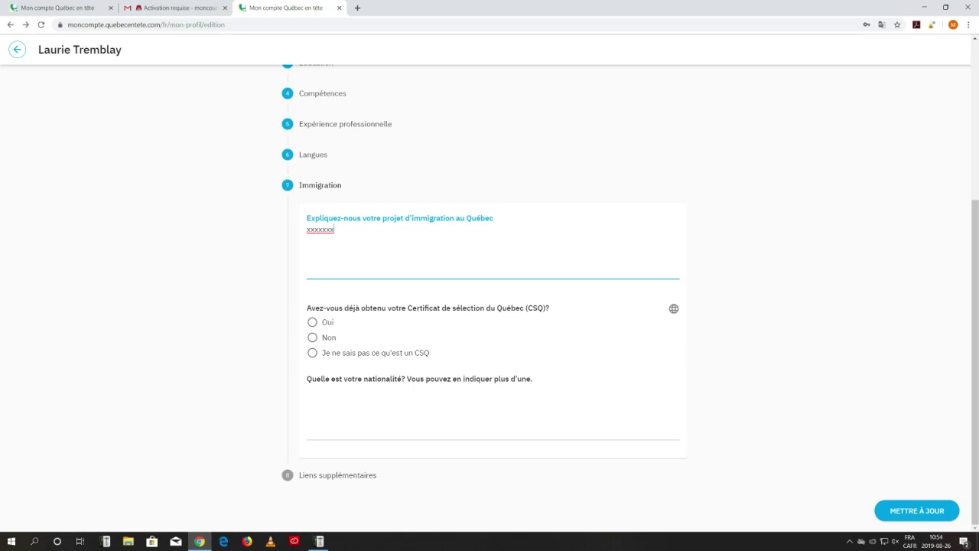
click(312, 322)
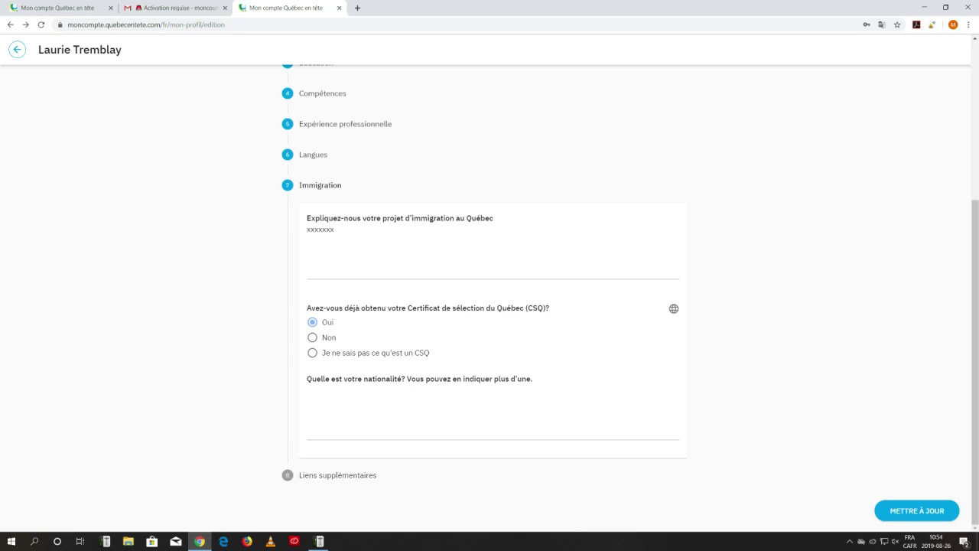
click(308, 390)
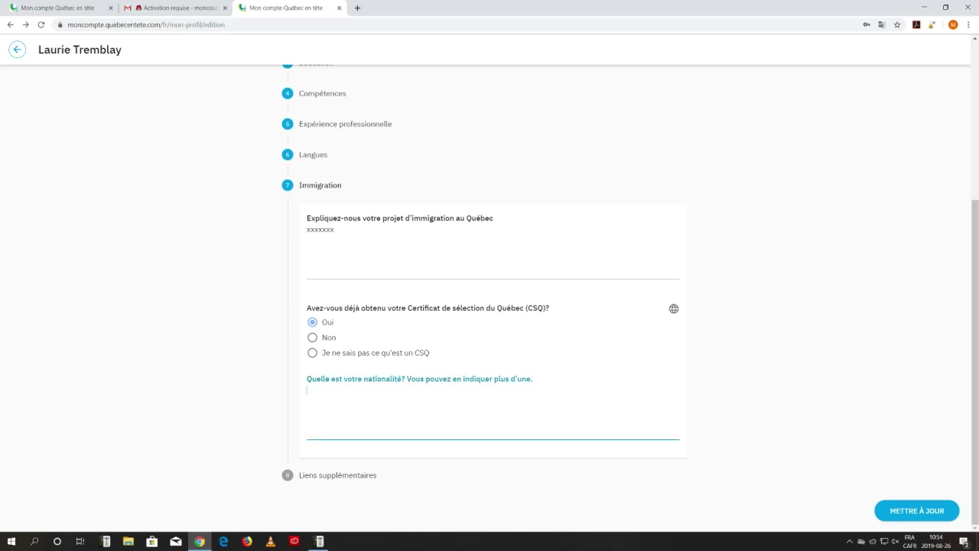
text(Française)
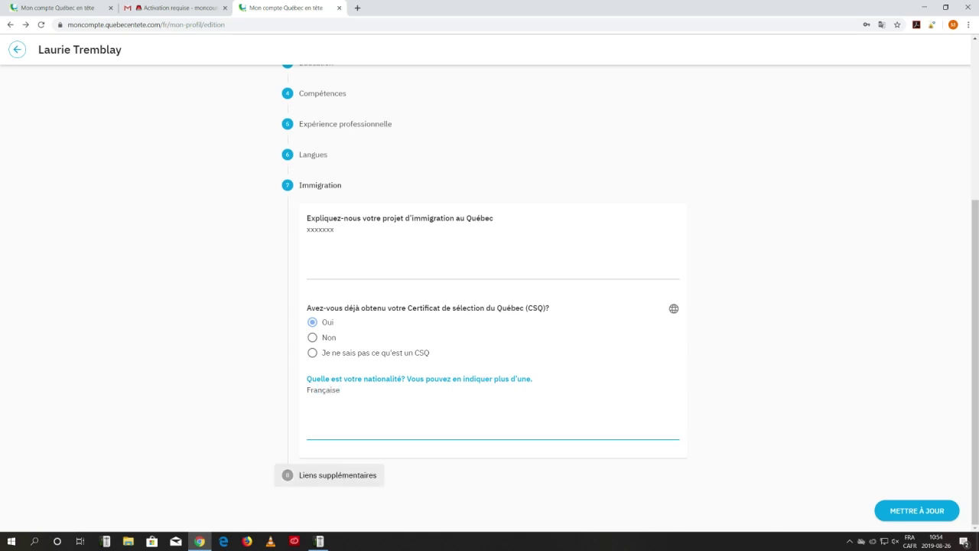
click(336, 475)
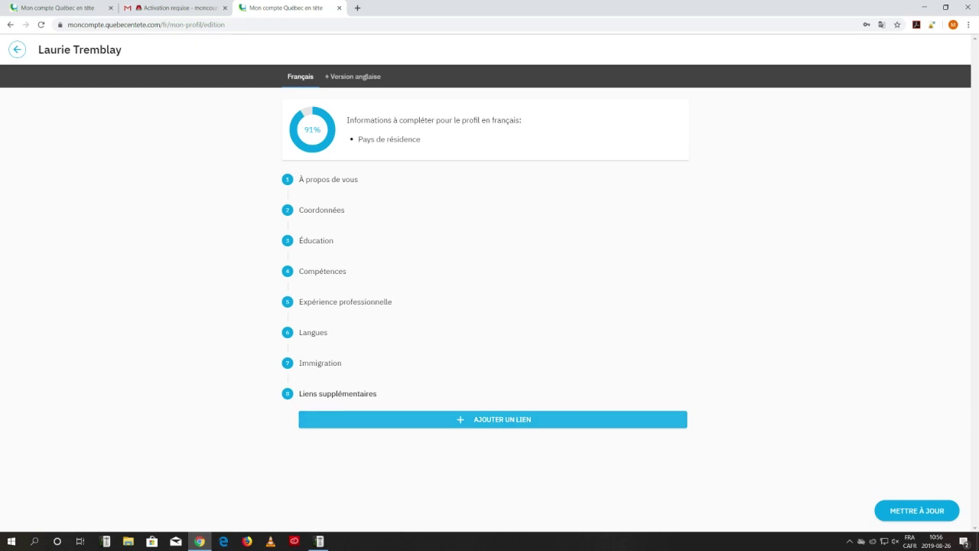
Add and then remove an empty link entry, and save the profile updates.
click(492, 419)
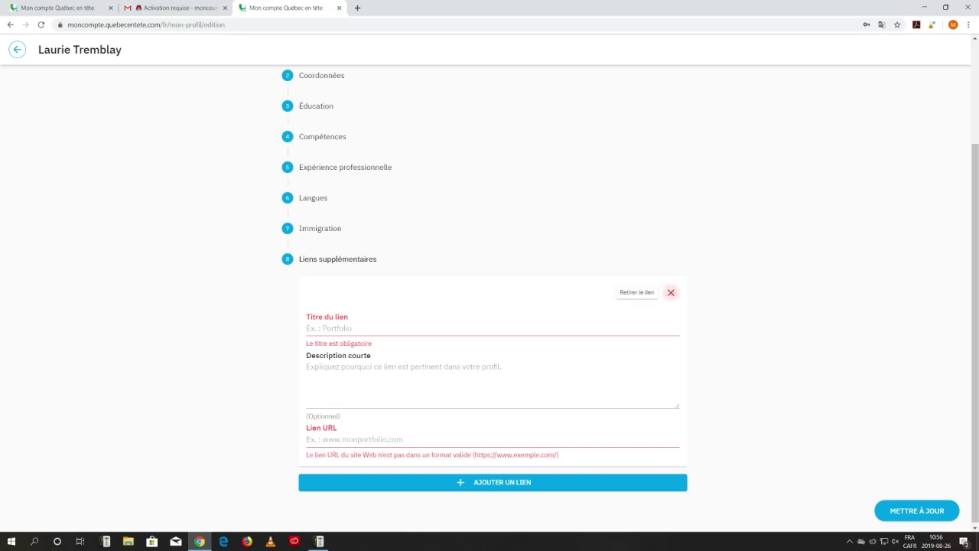
click(671, 292)
click(917, 510)
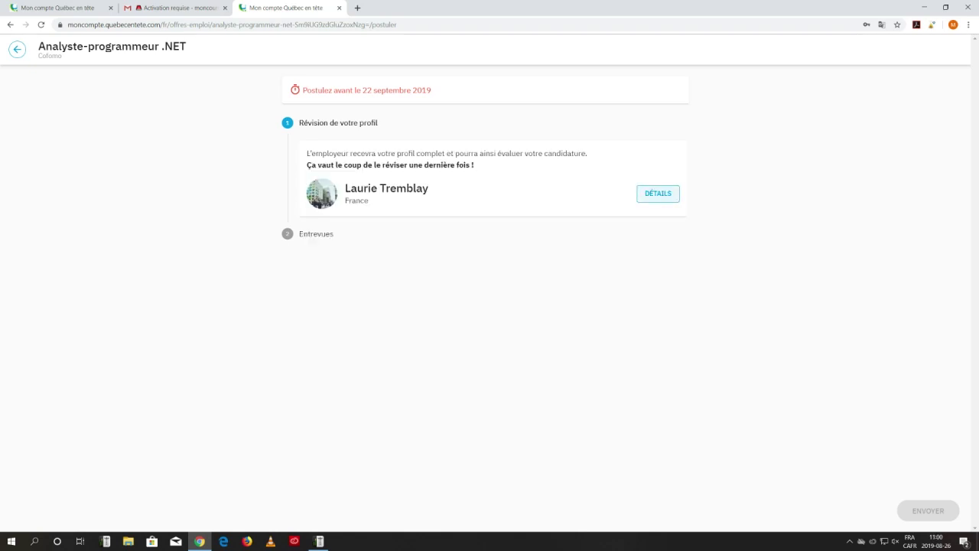
Look over the full profile details, then go back to the application's Entrevues step.
click(658, 193)
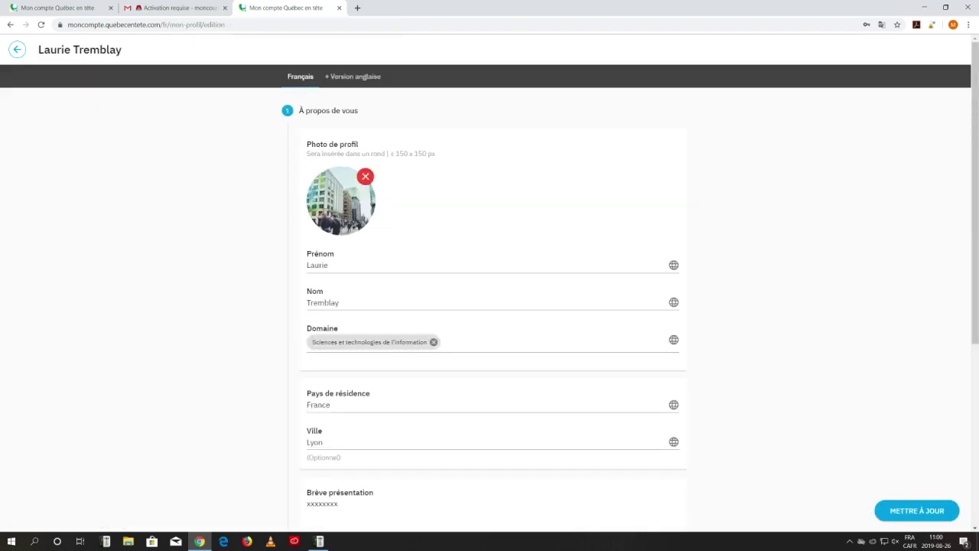
scroll(490, 299, down, 4)
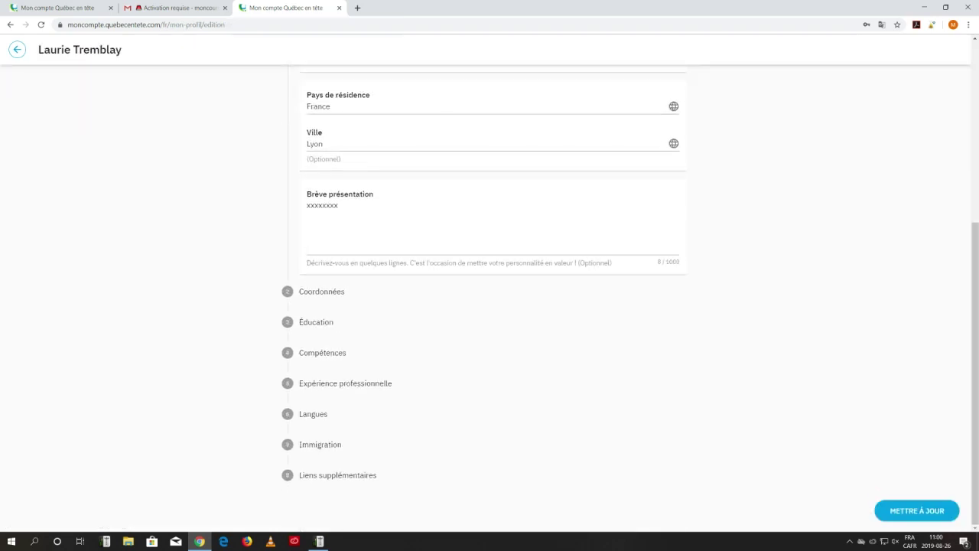
click(17, 49)
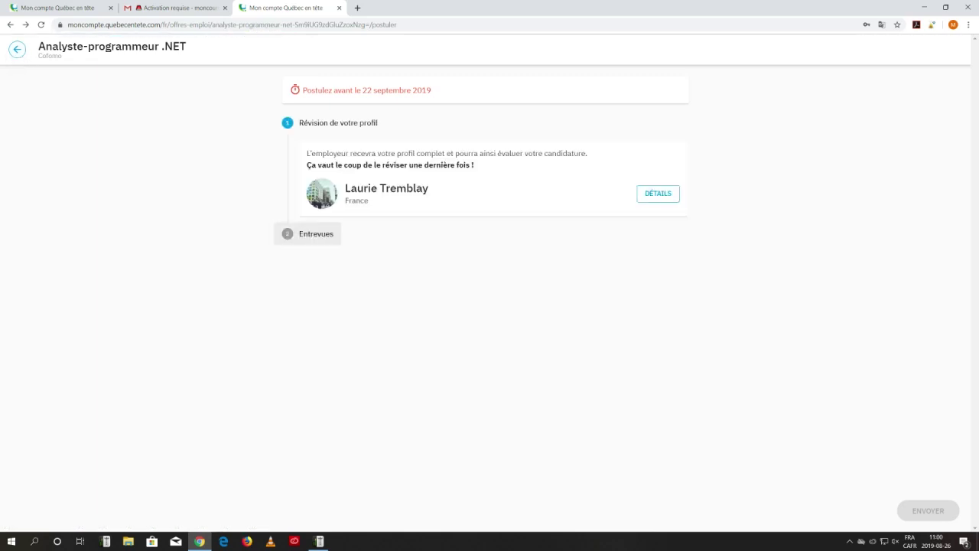
click(309, 233)
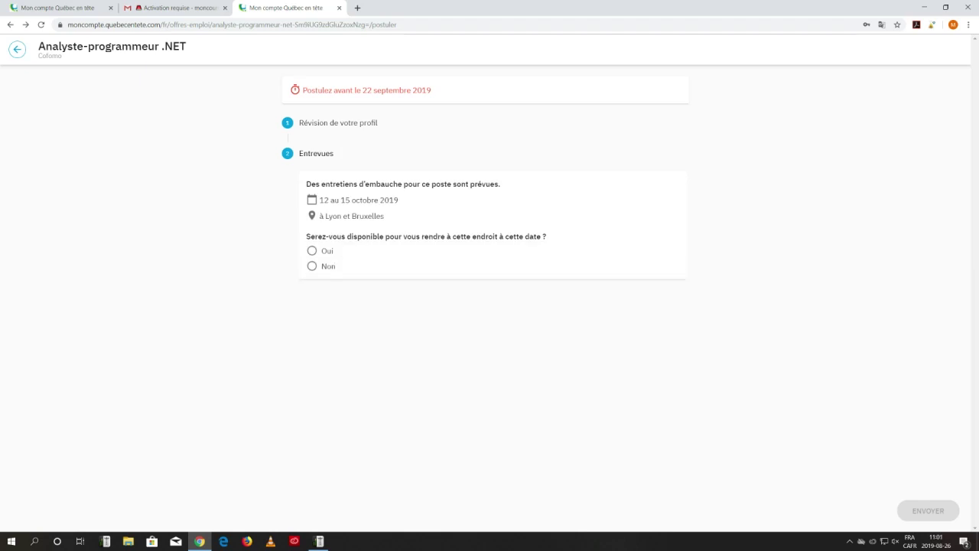
Answer Oui for the 12–15 October interviews and send the Cofomo application.
click(311, 251)
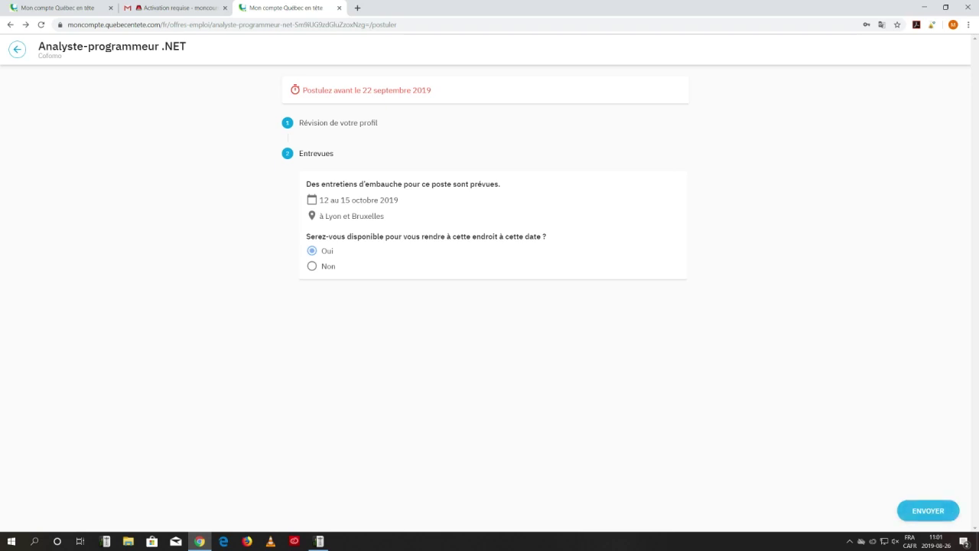
click(927, 511)
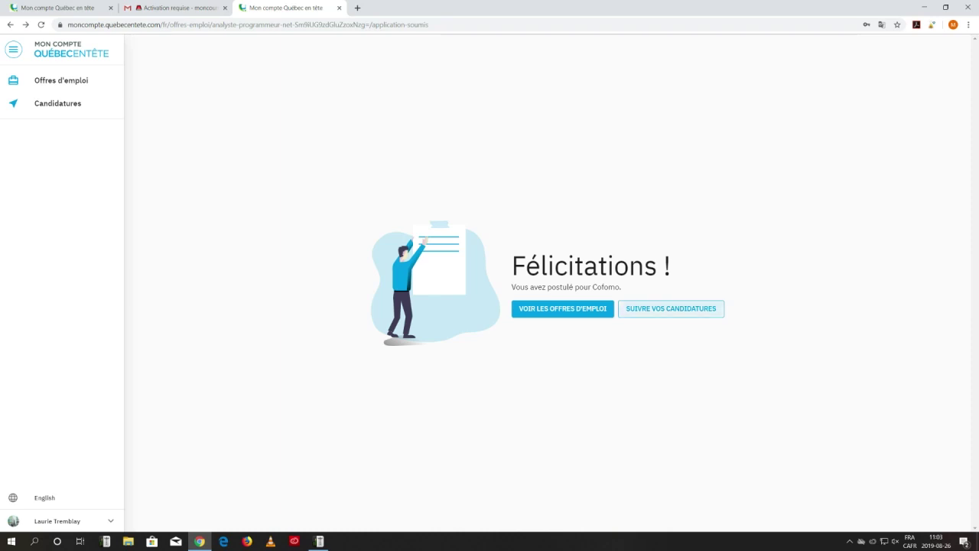
Go to Suivre vos candidatures to see the Cofomo application marked Candidature envoyée.
click(670, 308)
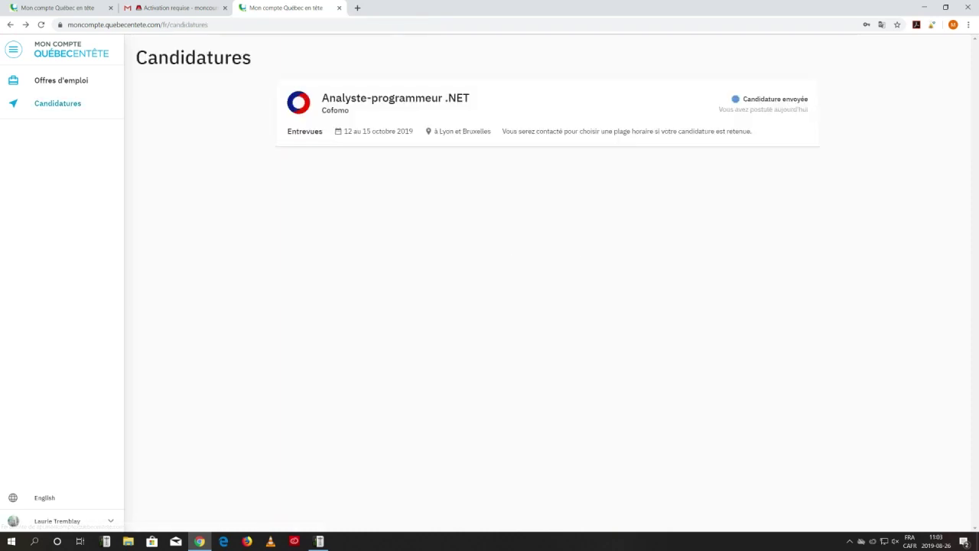